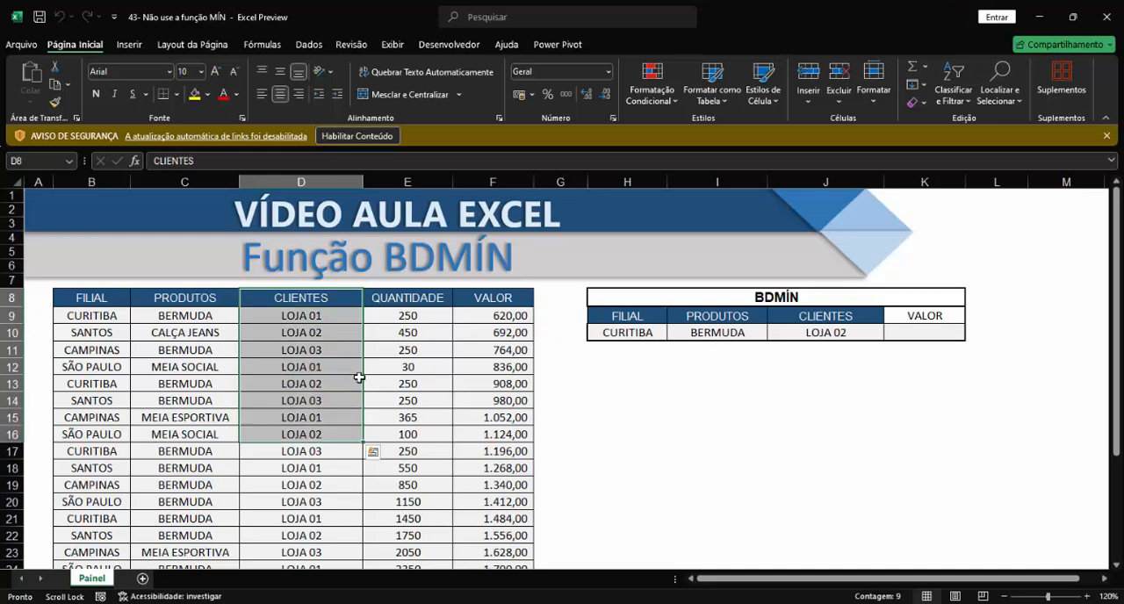
Examine the sales table's columns and the FILIAL, PRODUTOS and CLIENTES criteria in the BDMÍN block at H9:K10.
left_click_drag(421, 299, 413, 442)
left_click_drag(493, 298, 494, 469)
left_click_drag(640, 317, 910, 332)
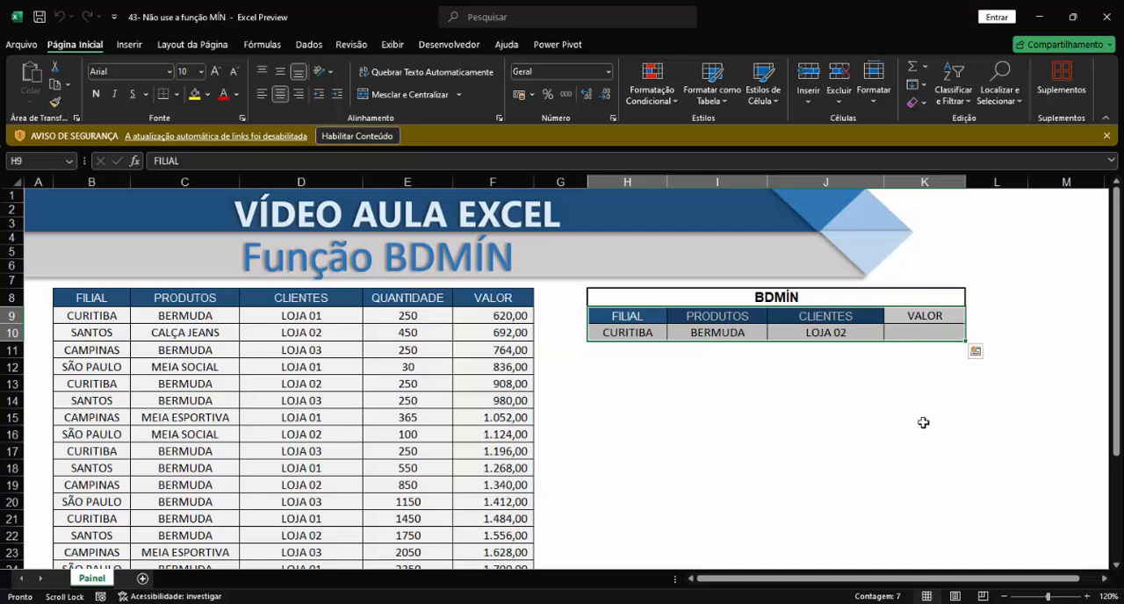
left_click(924, 416)
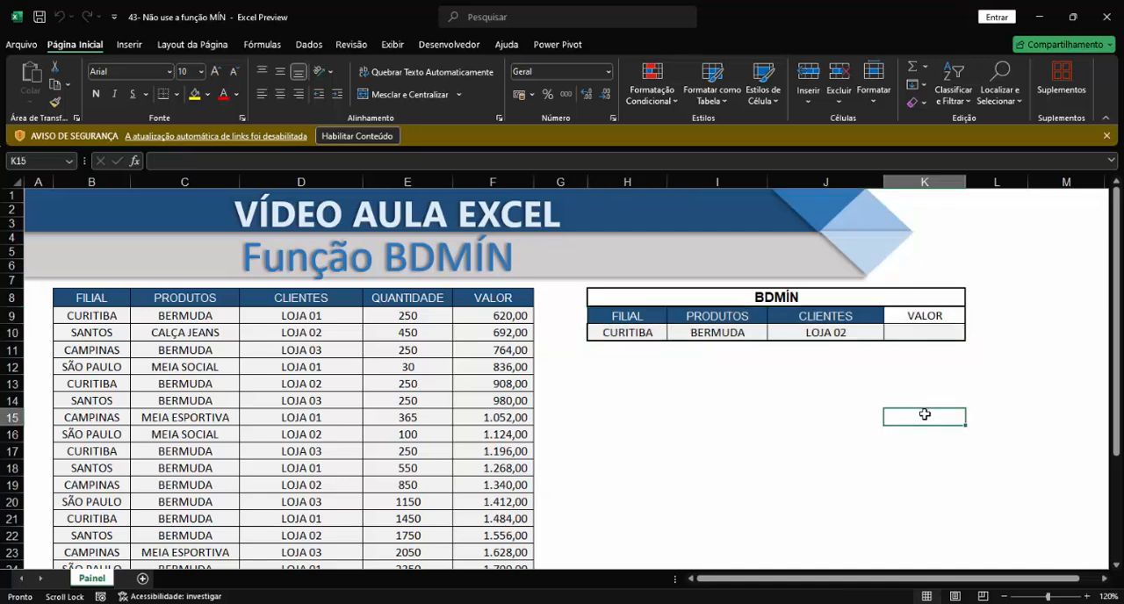
left_click(931, 335)
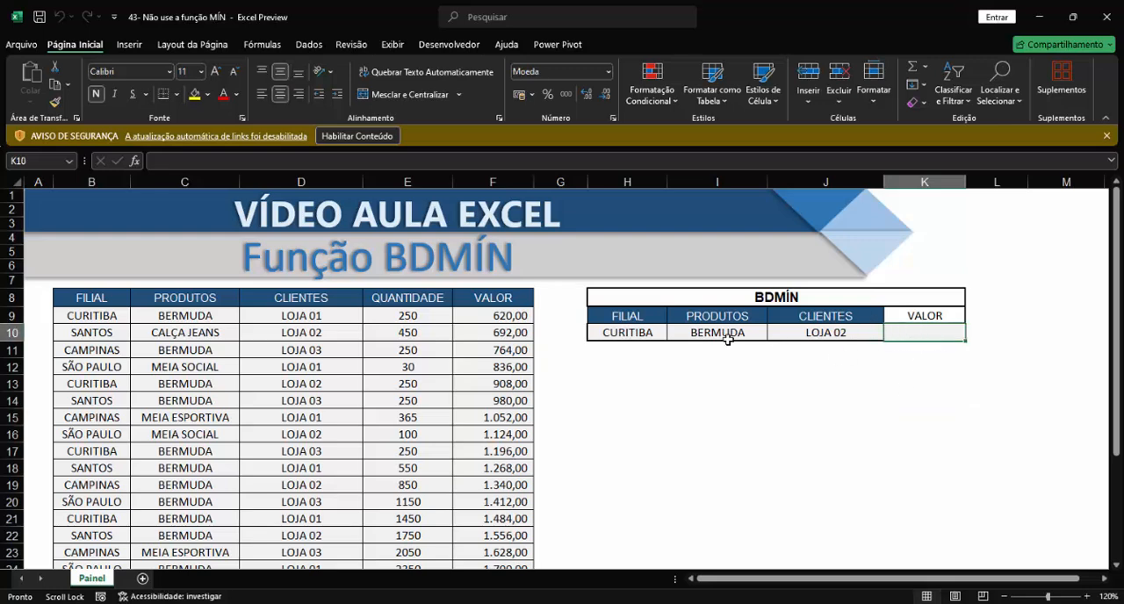
left_click_drag(613, 338, 810, 338)
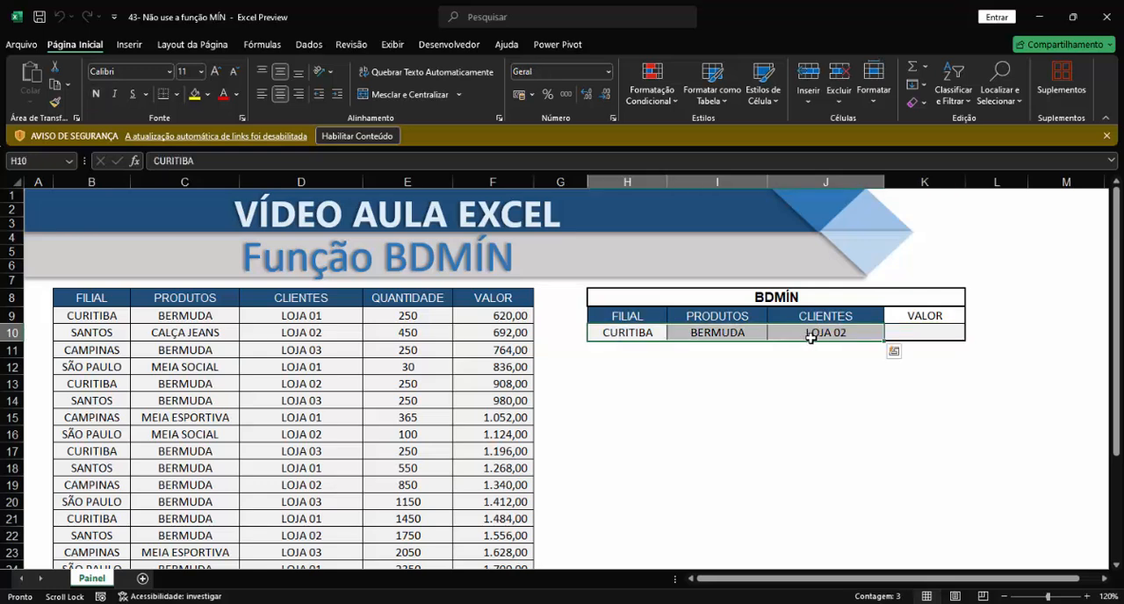
left_click(618, 333)
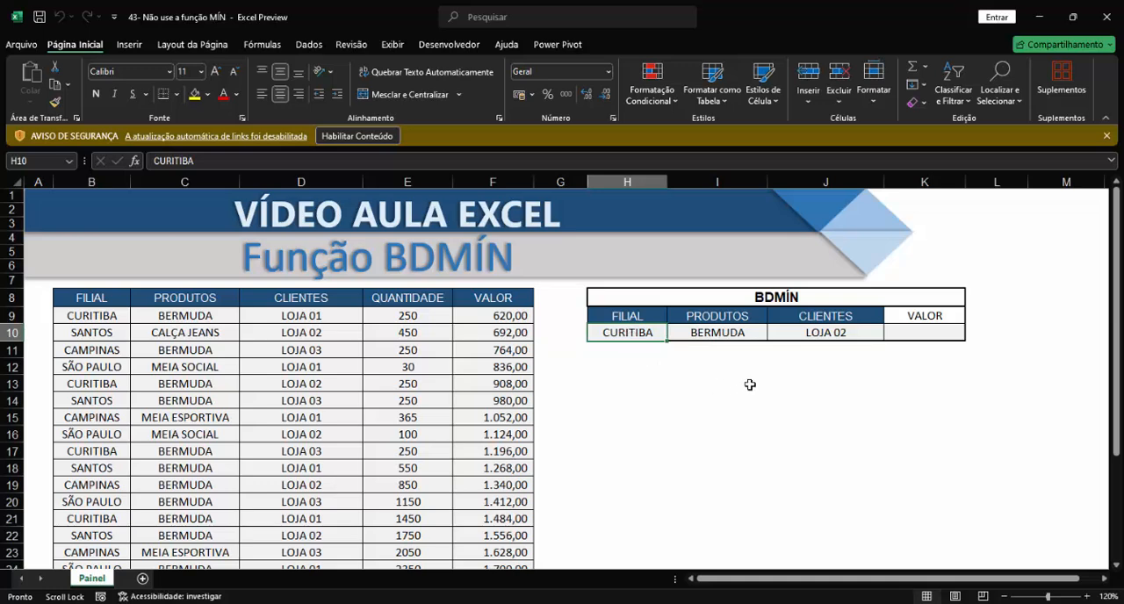
left_click(731, 337)
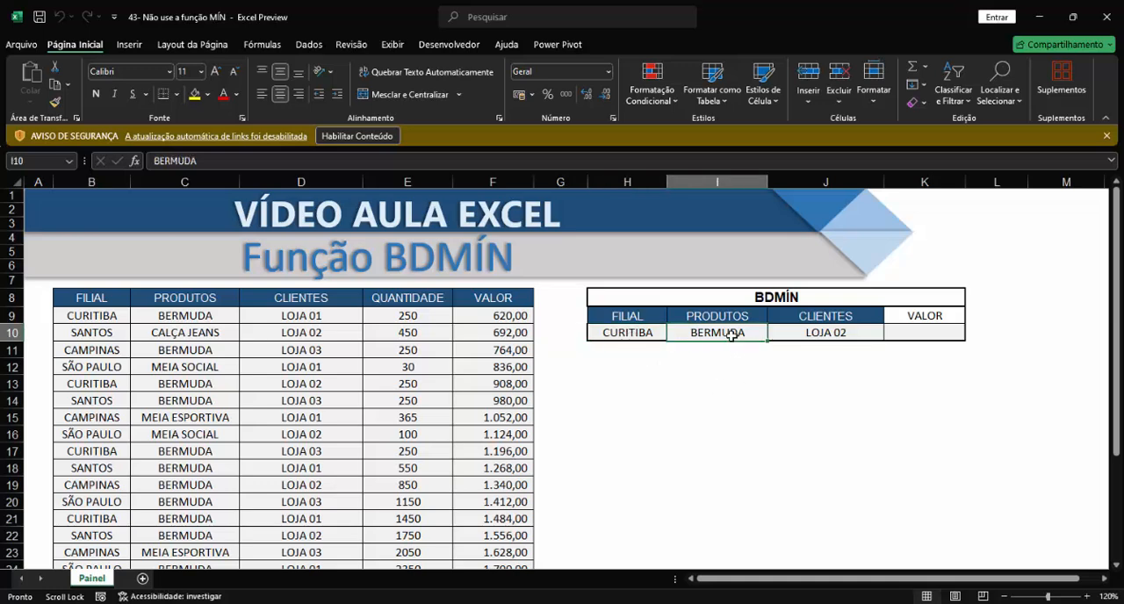
left_click(814, 331)
left_click_drag(625, 338, 802, 334)
left_click_drag(86, 315, 381, 315)
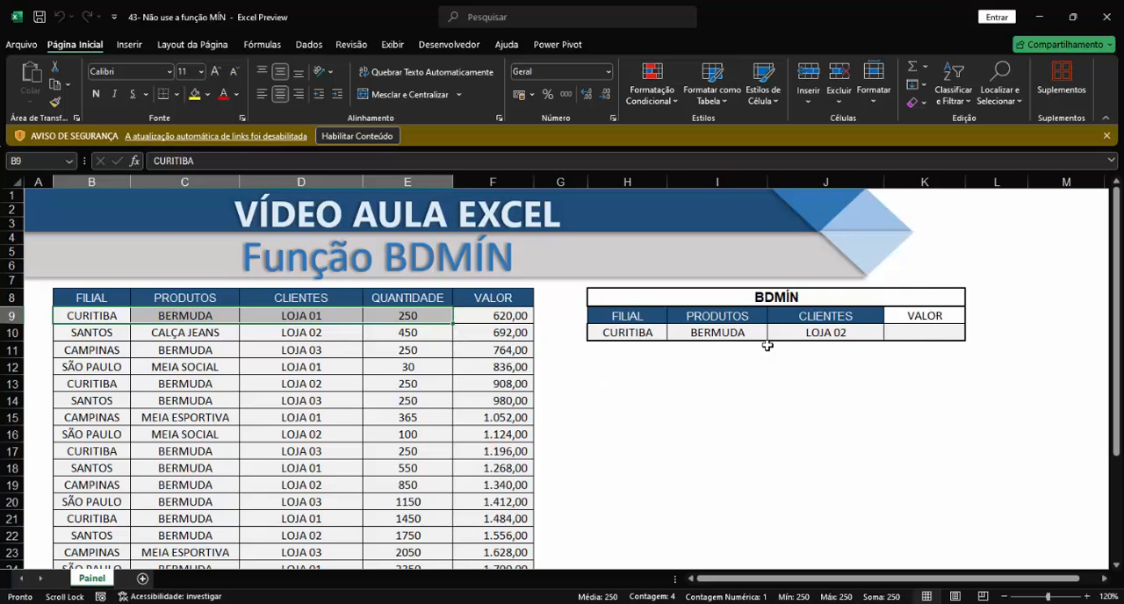
left_click_drag(641, 331, 808, 336)
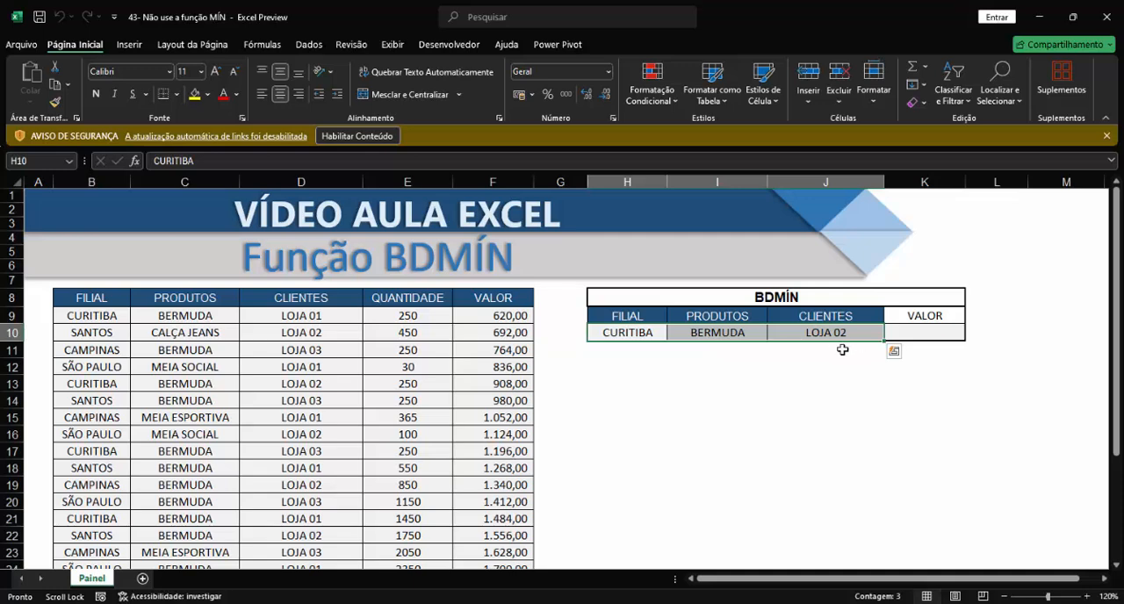
Start a MÍNIMOSES formula in K11 with the VALOR column F8:F31 as the minimum range.
left_click(926, 351)
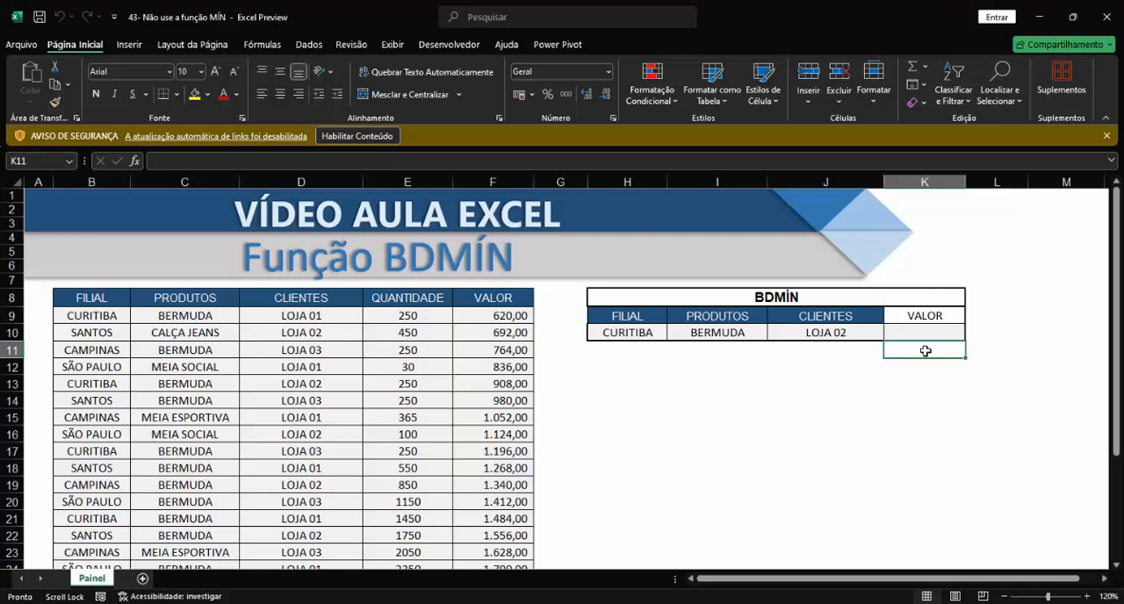
type("=")
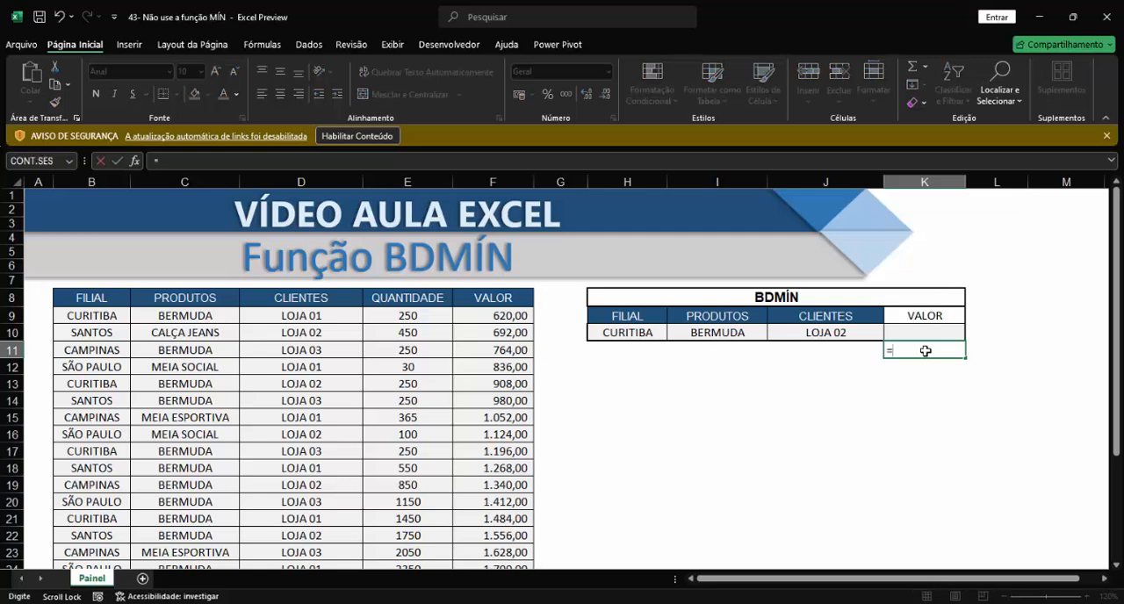
type("m")
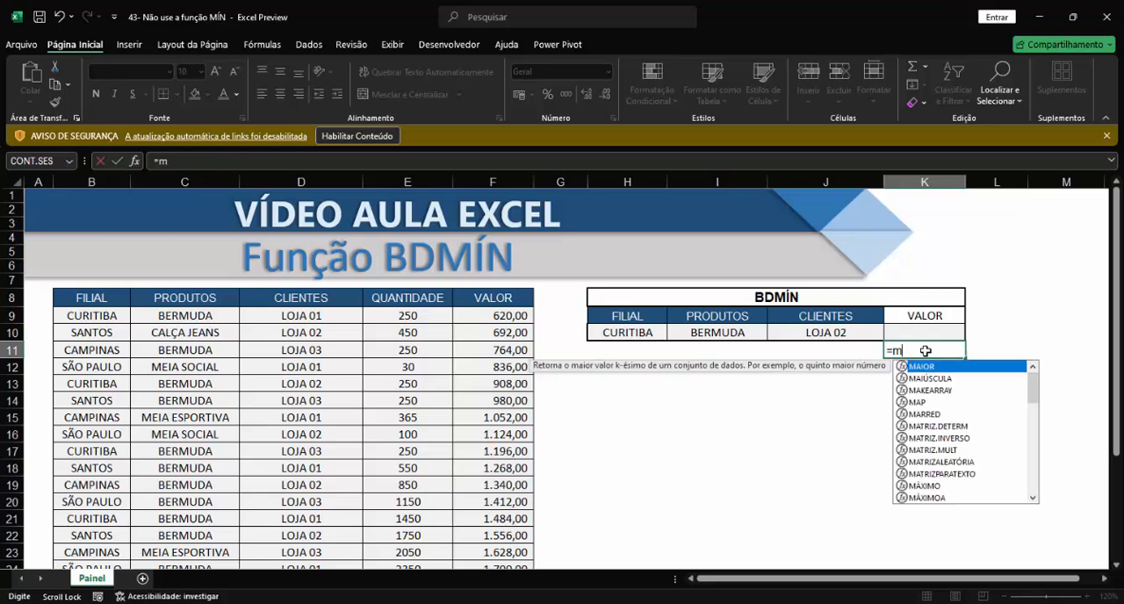
type("íni")
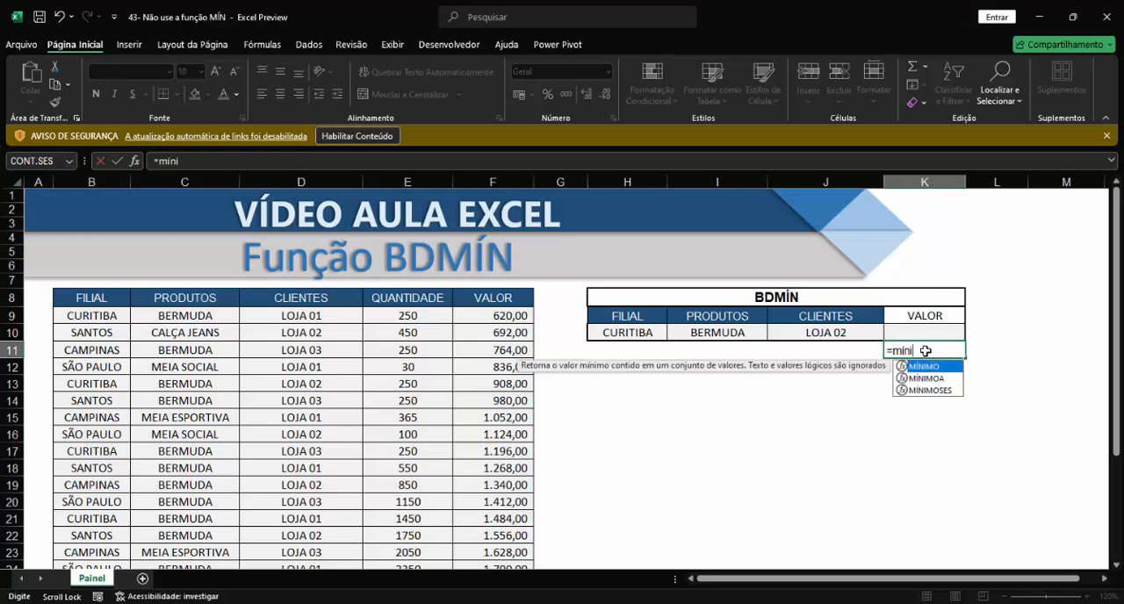
key("Down")
key("Down")
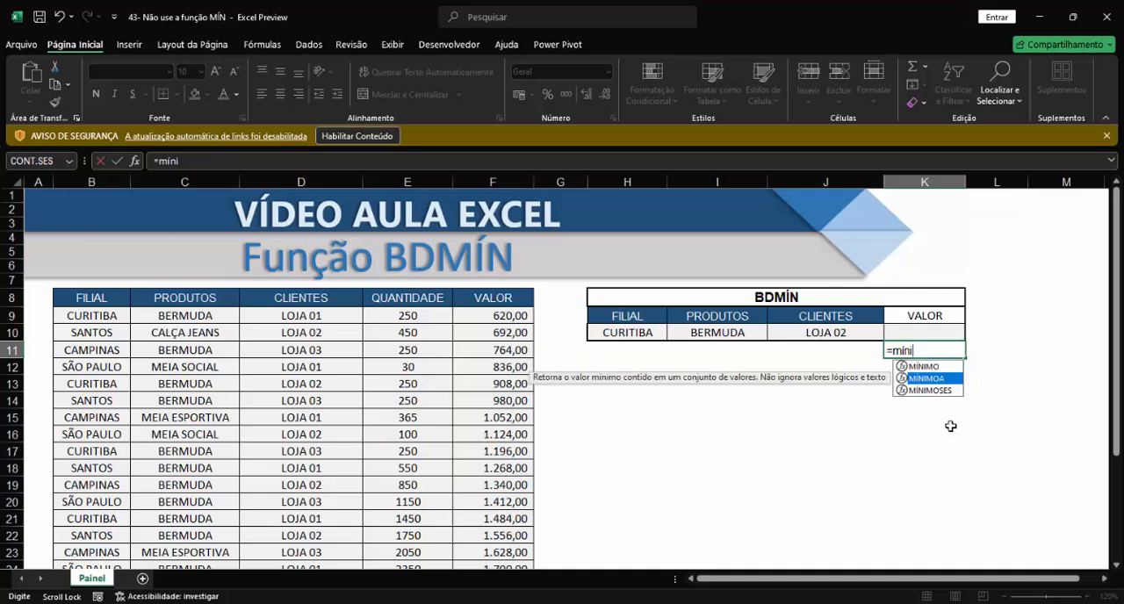
key("Tab")
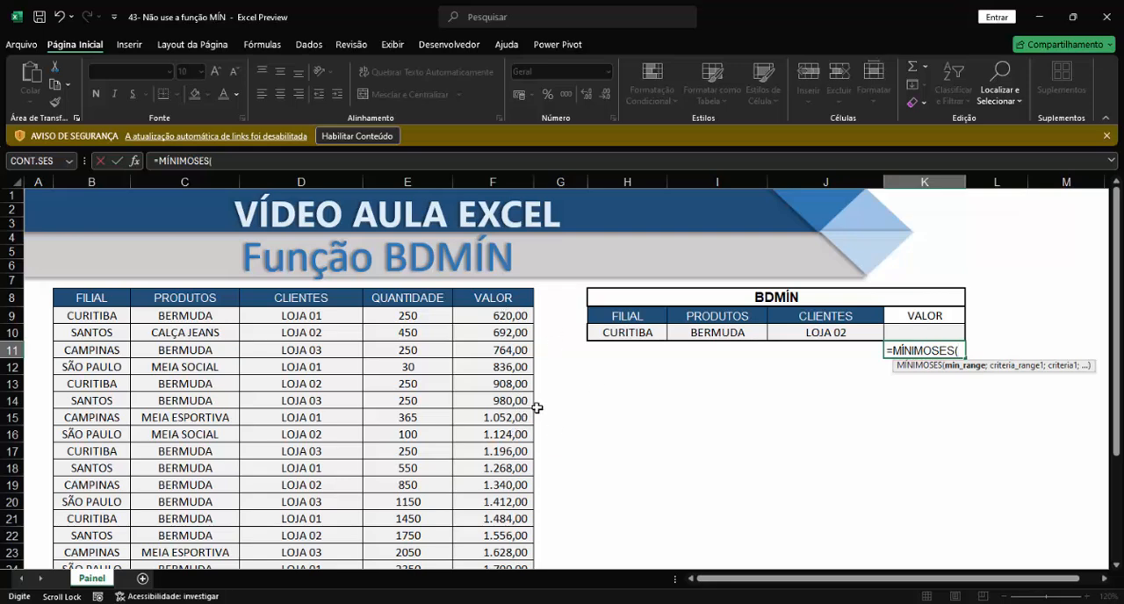
left_click(506, 303)
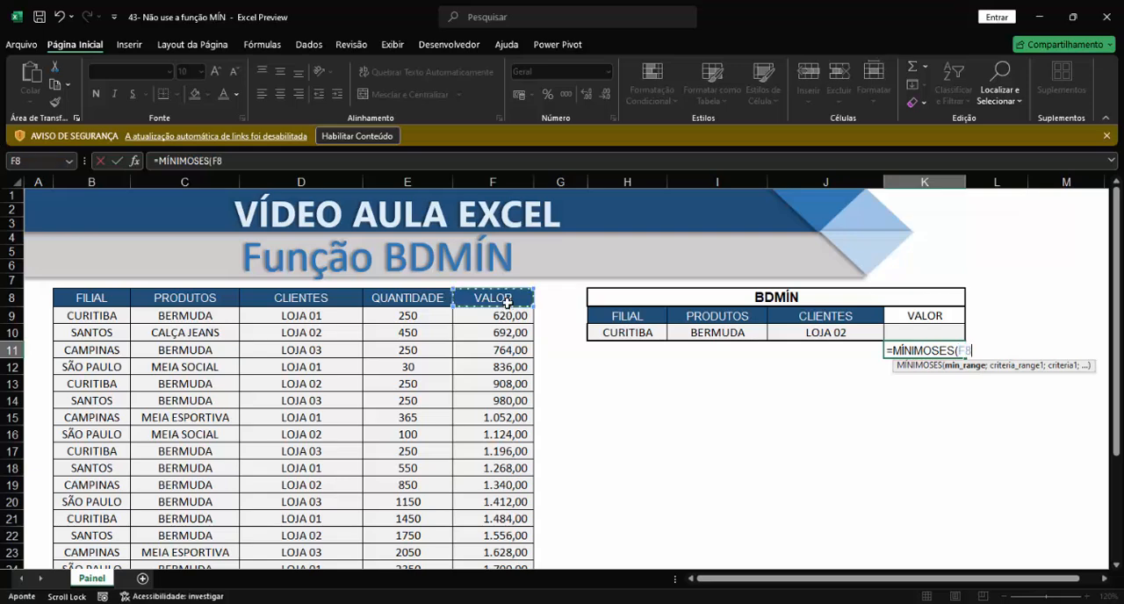
key("ctrl+shift+Down")
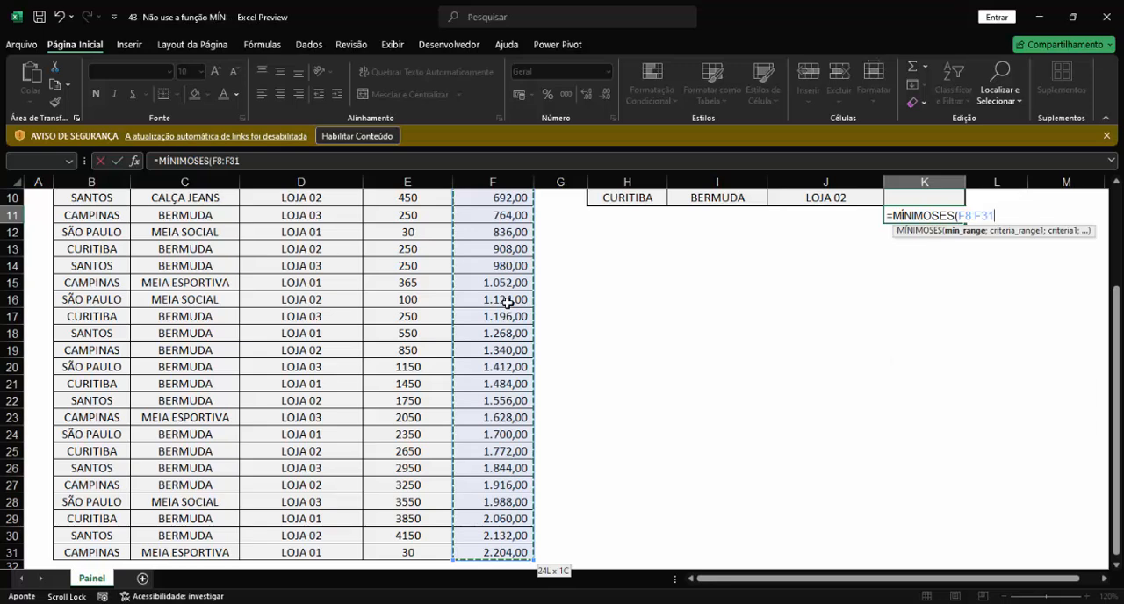
type(";")
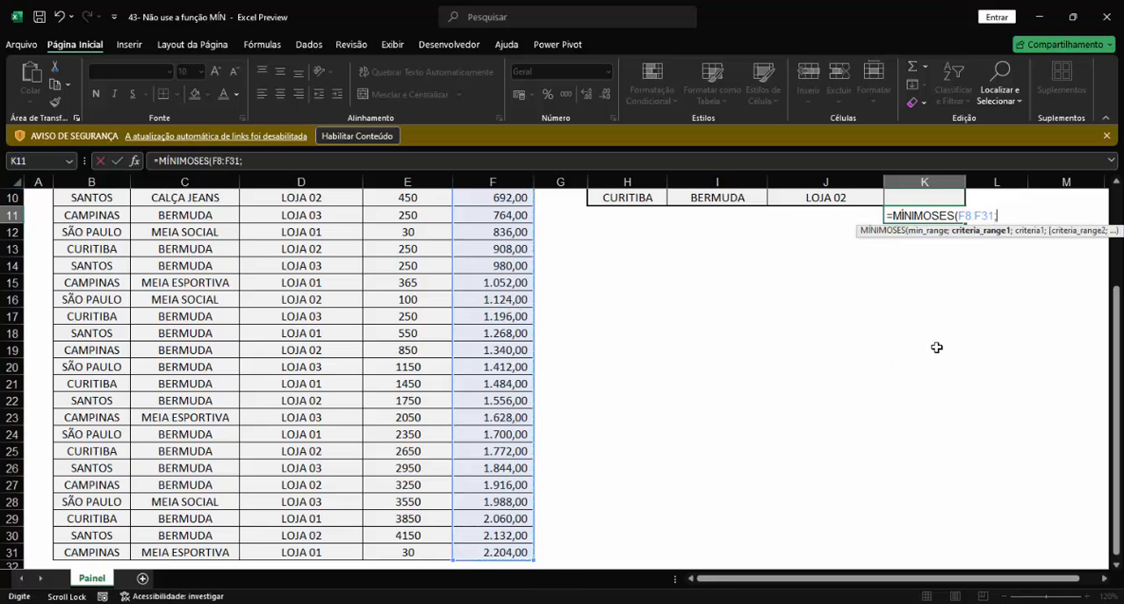
Add the first criteria pair to the formula: the FILIAL range B8:B31 matched against H10.
scroll(1115, 422, "up", 3)
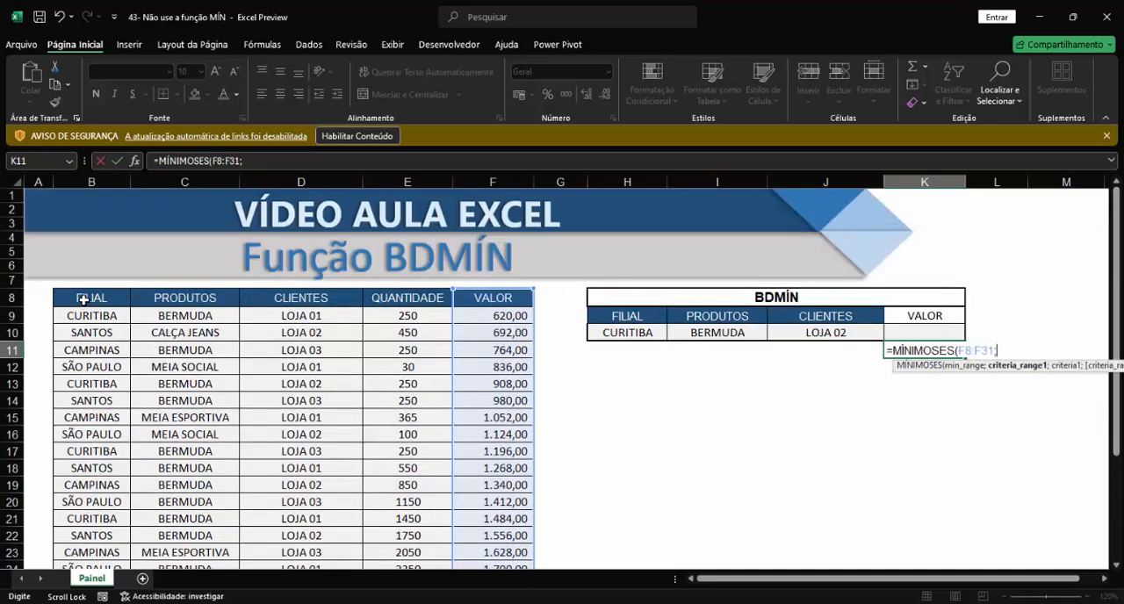
left_click(90, 299)
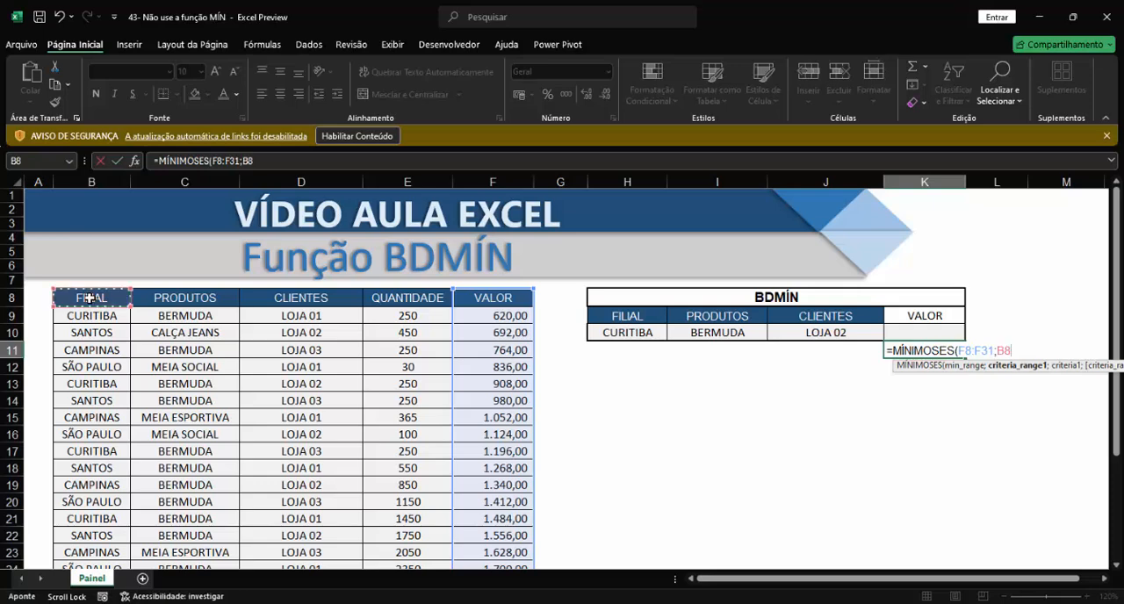
key("ctrl+shift+Down")
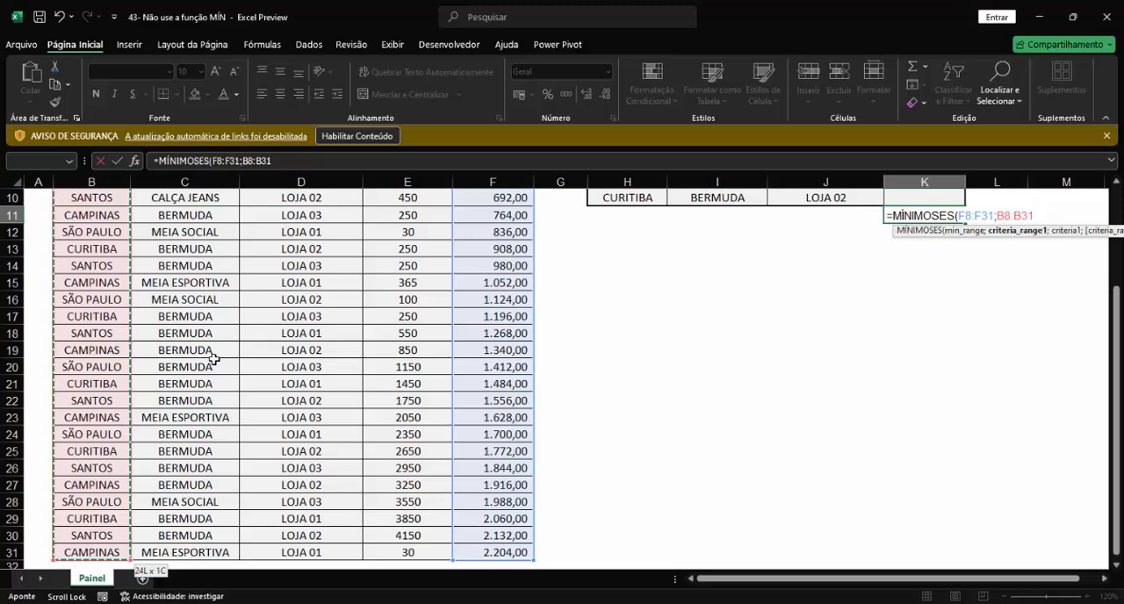
type(";")
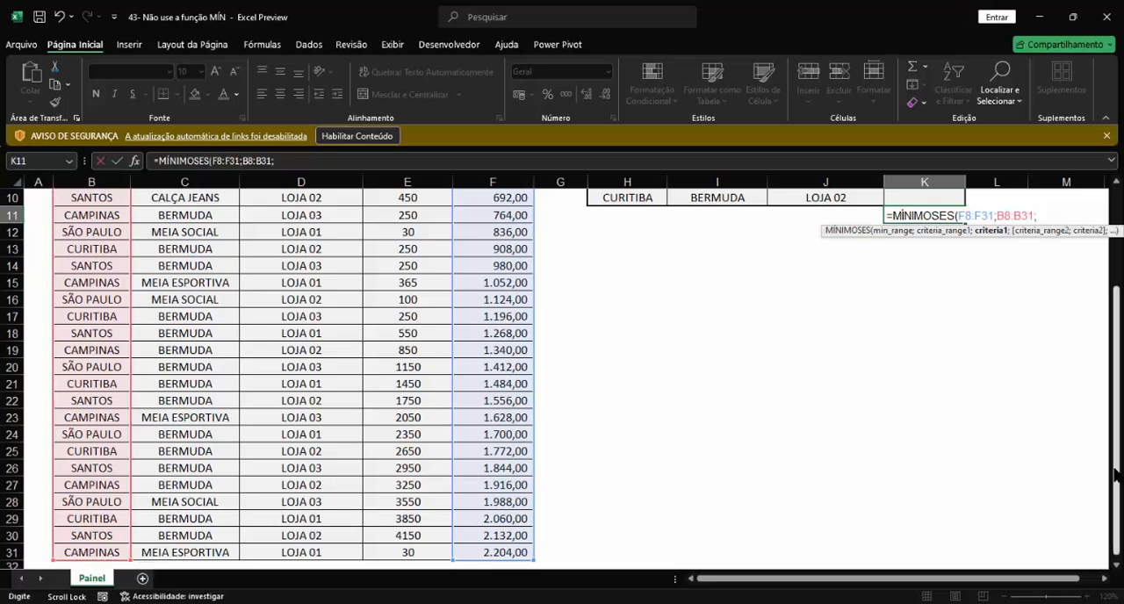
scroll(1116, 471, "up", 3)
left_click(632, 334)
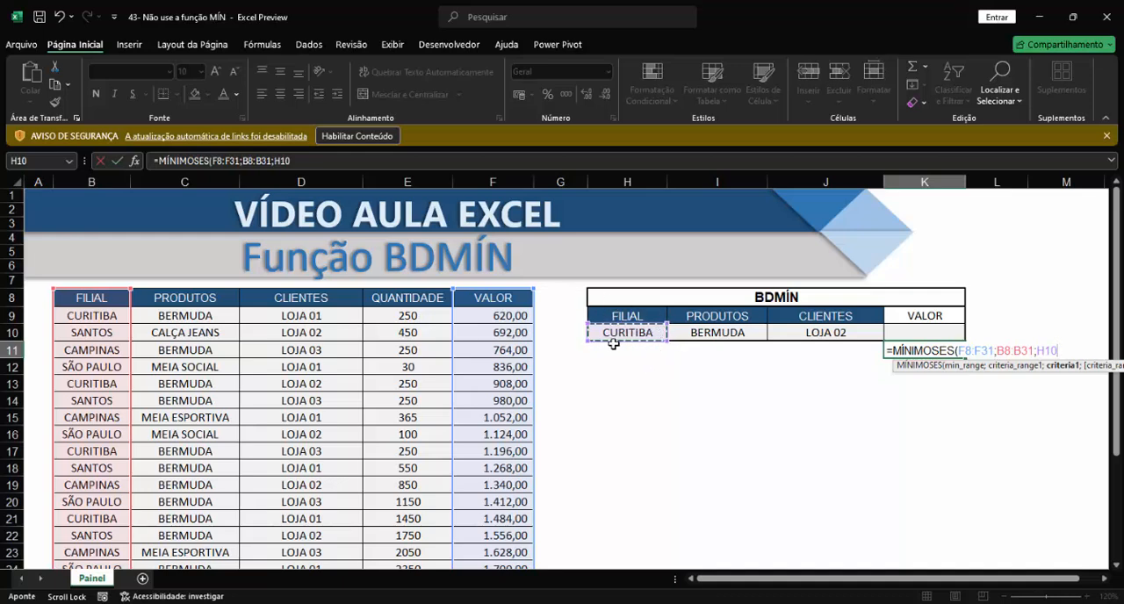
type(";")
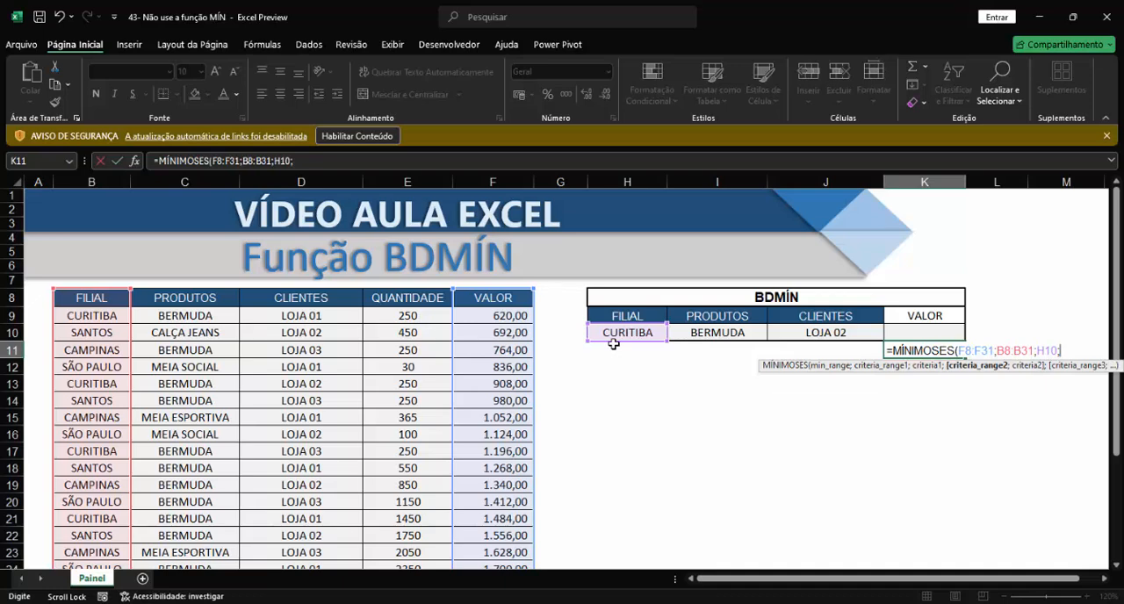
Add the second criteria pair to the formula: the PRODUTOS range C8:C31 matched against I10.
left_click(172, 301)
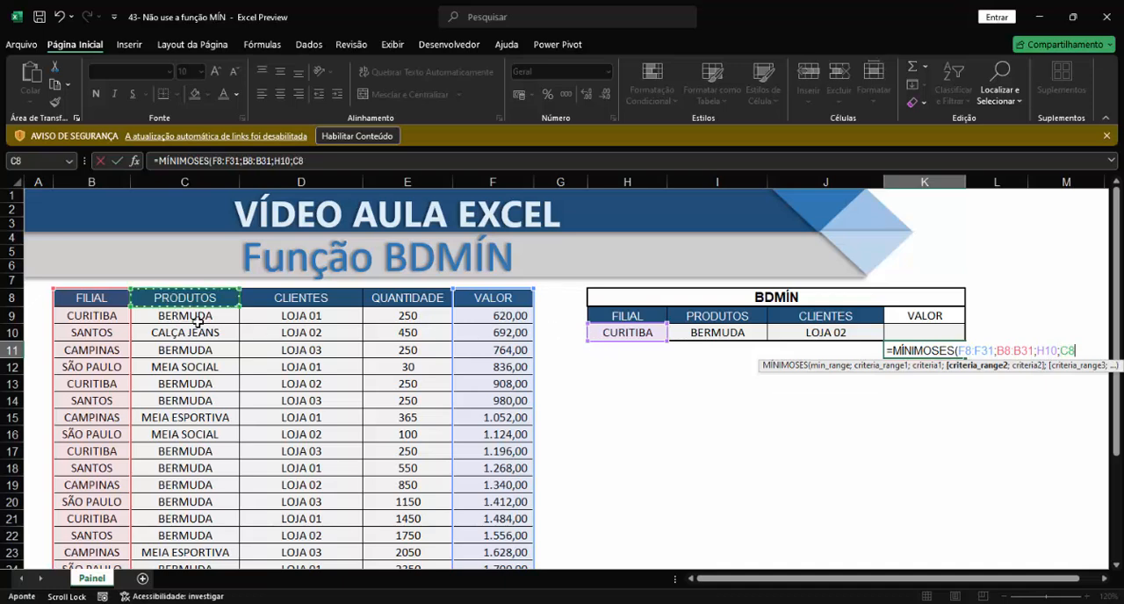
key("ctrl+shift+Down")
type(";")
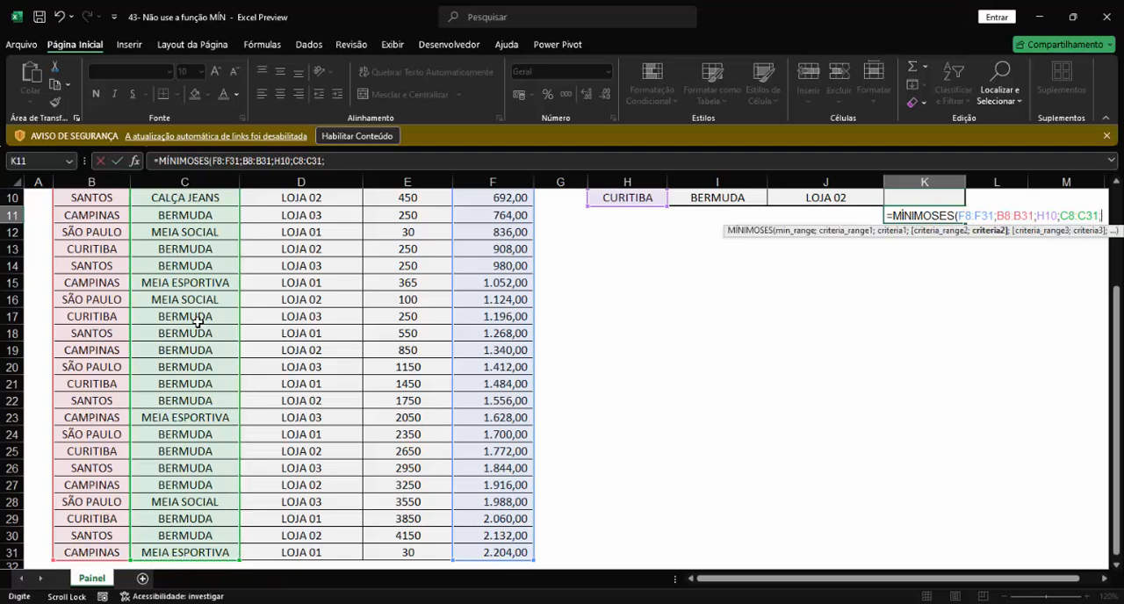
left_click_drag(1115, 421, 1115, 277)
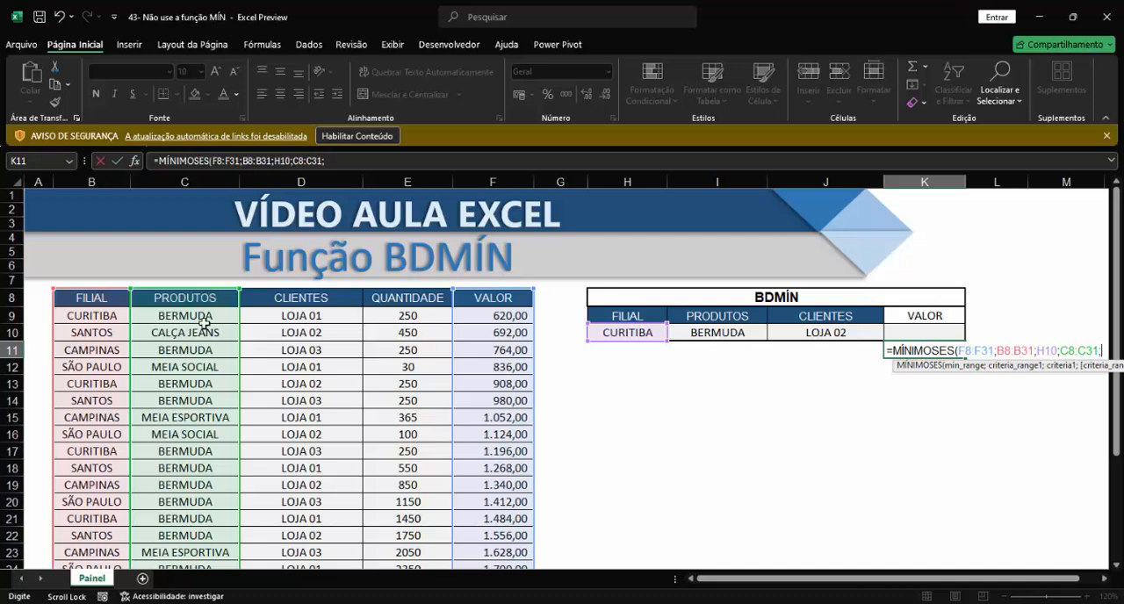
left_click(703, 334)
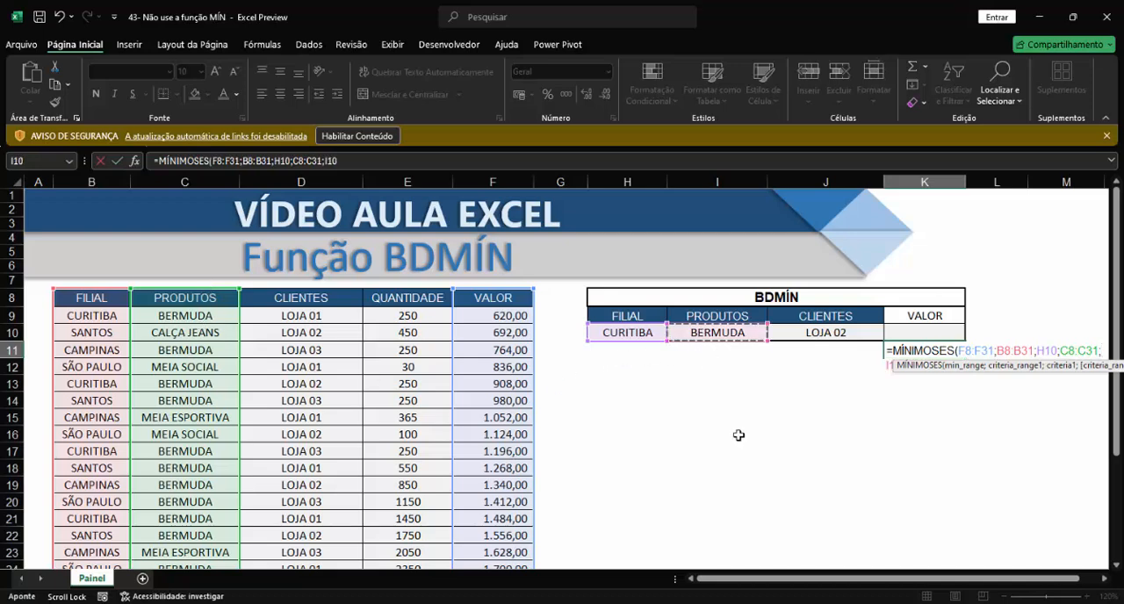
type(";")
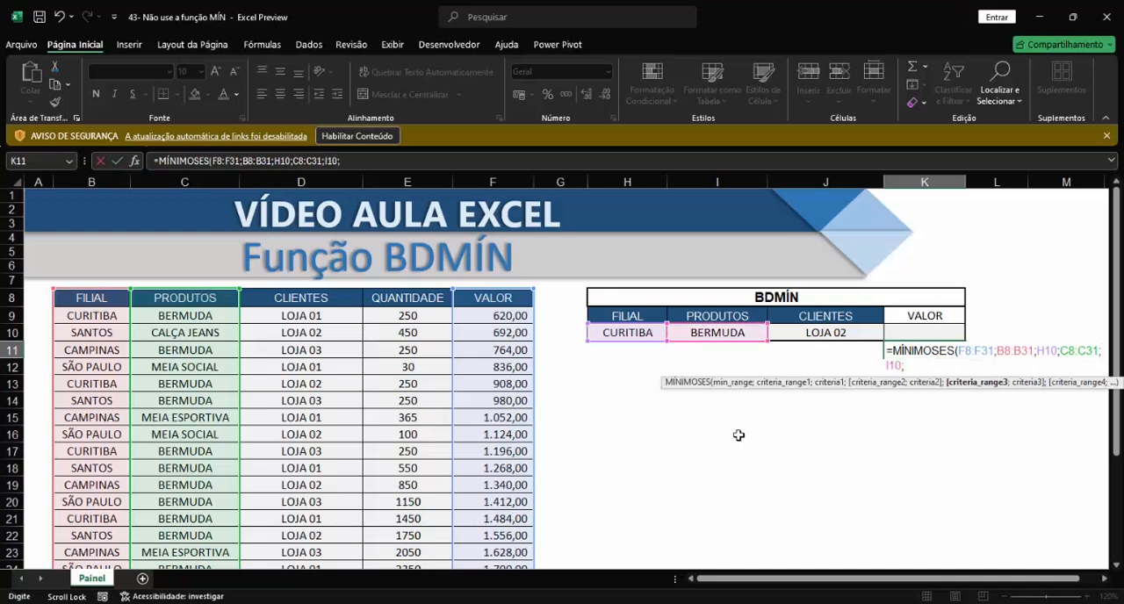
Add the CLIENTES range D8:D31 with criterion J10 as the third pair and complete the MÍNIMOSES formula.
left_click(306, 303)
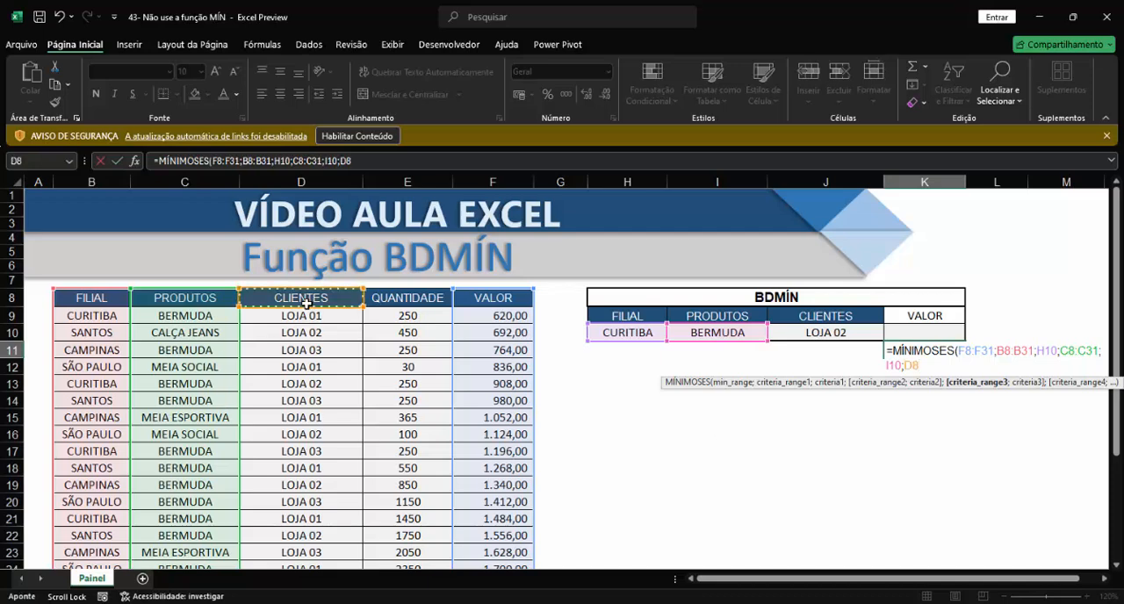
key("ctrl+shift+Down")
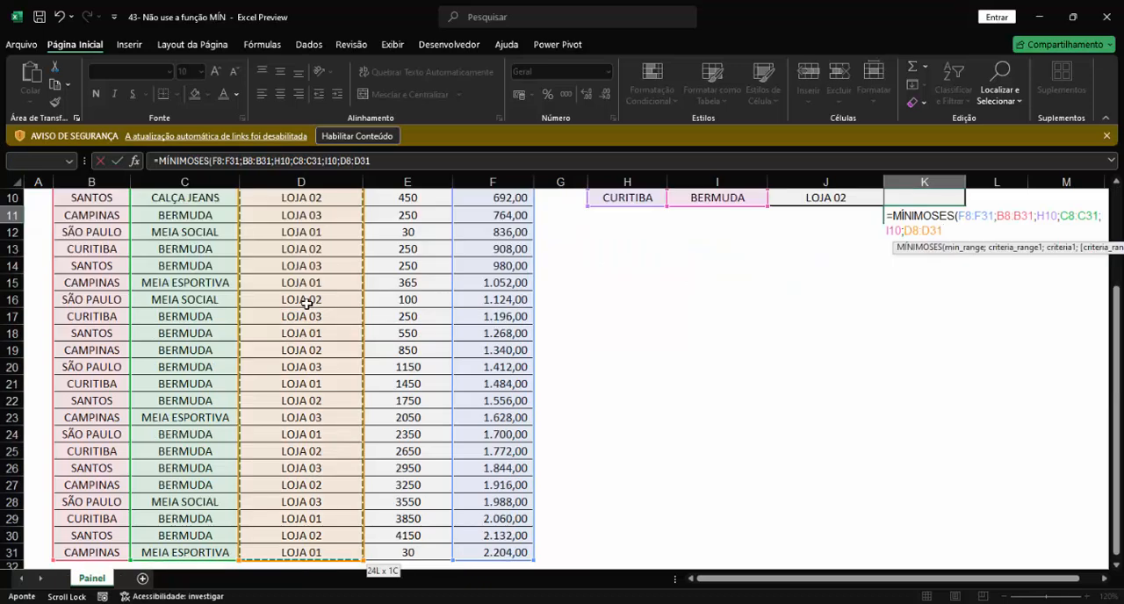
type(";")
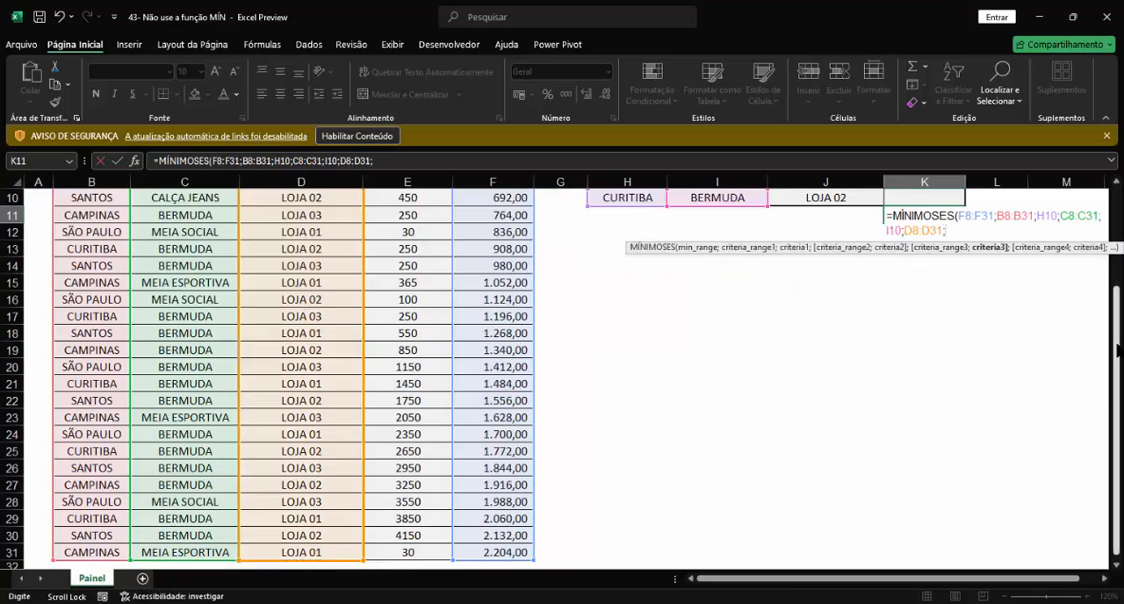
left_click_drag(1115, 344, 1115, 246)
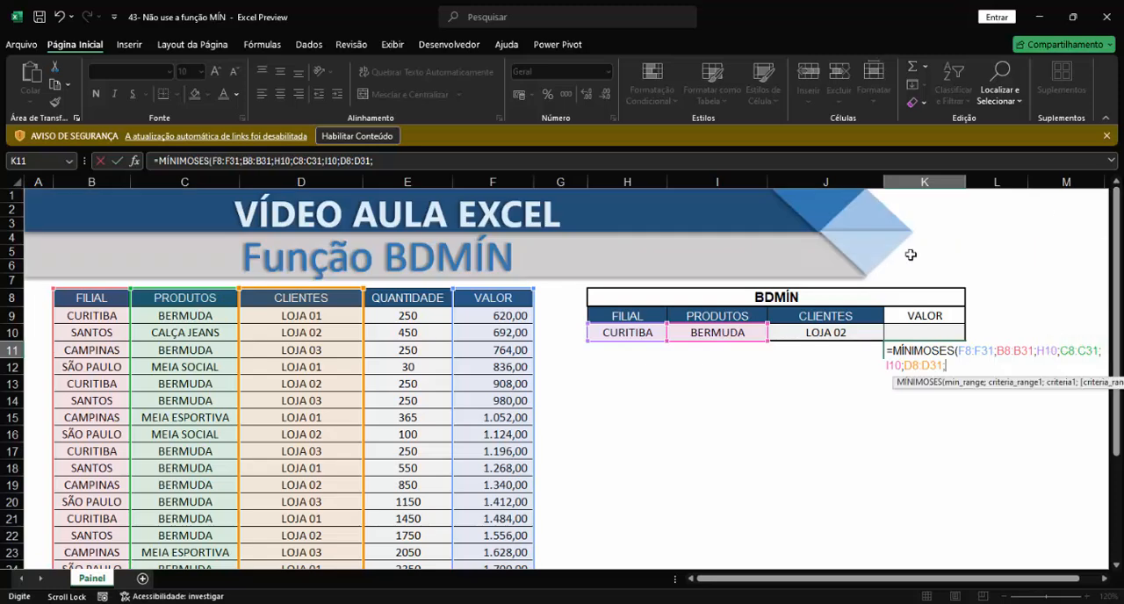
left_click(832, 335)
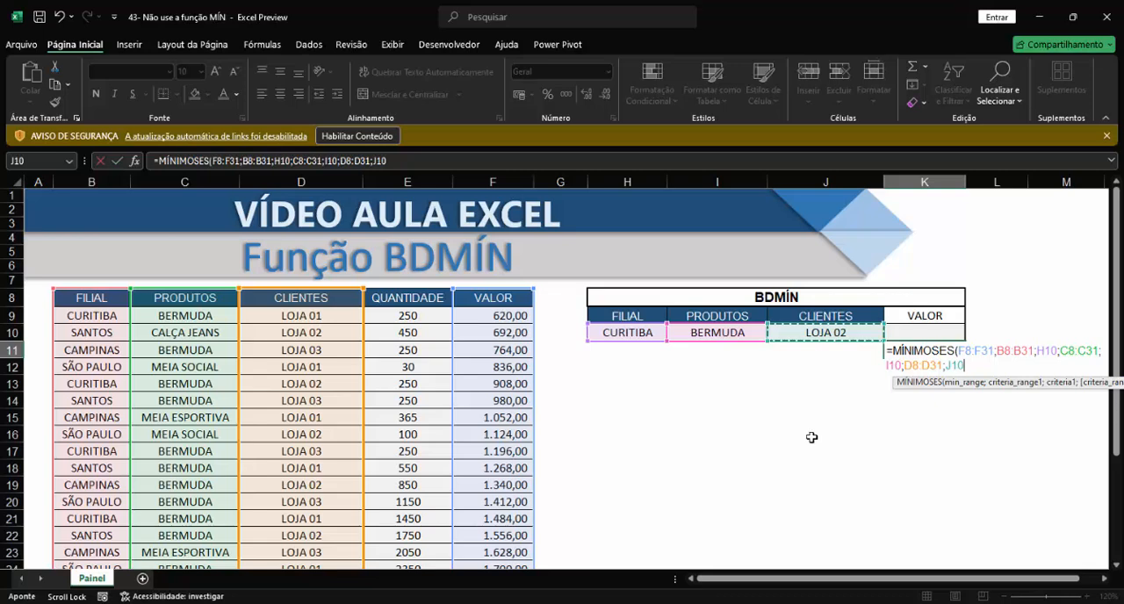
type(")")
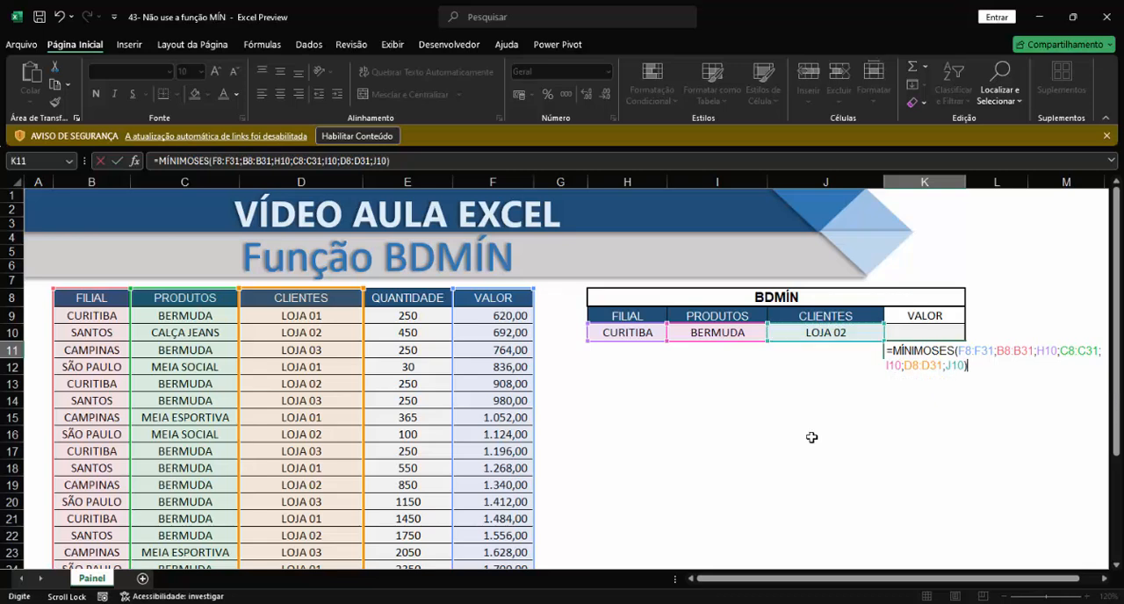
key("Return")
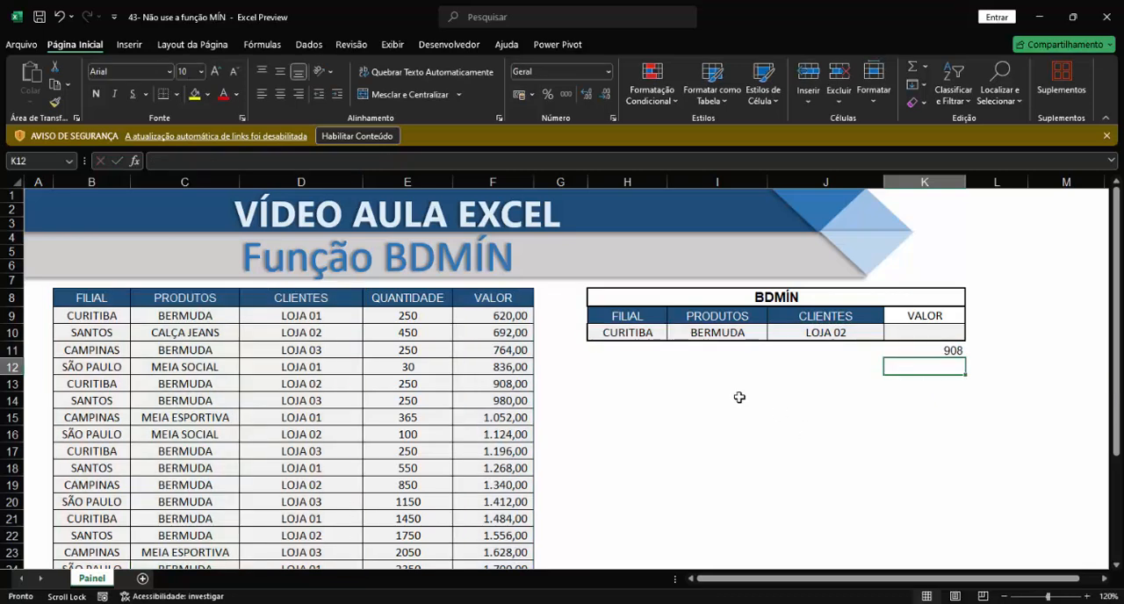
Review the criteria in H10:J10 and the ranges referenced by the MÍNIMOSES formula in K11.
left_click_drag(629, 339, 793, 335)
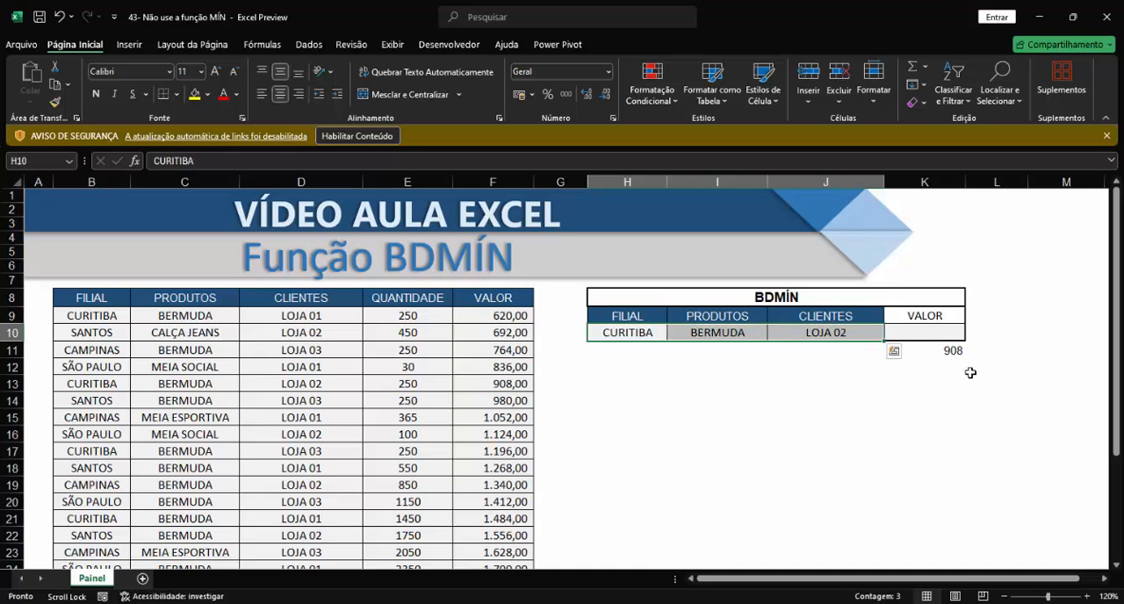
left_click(954, 352)
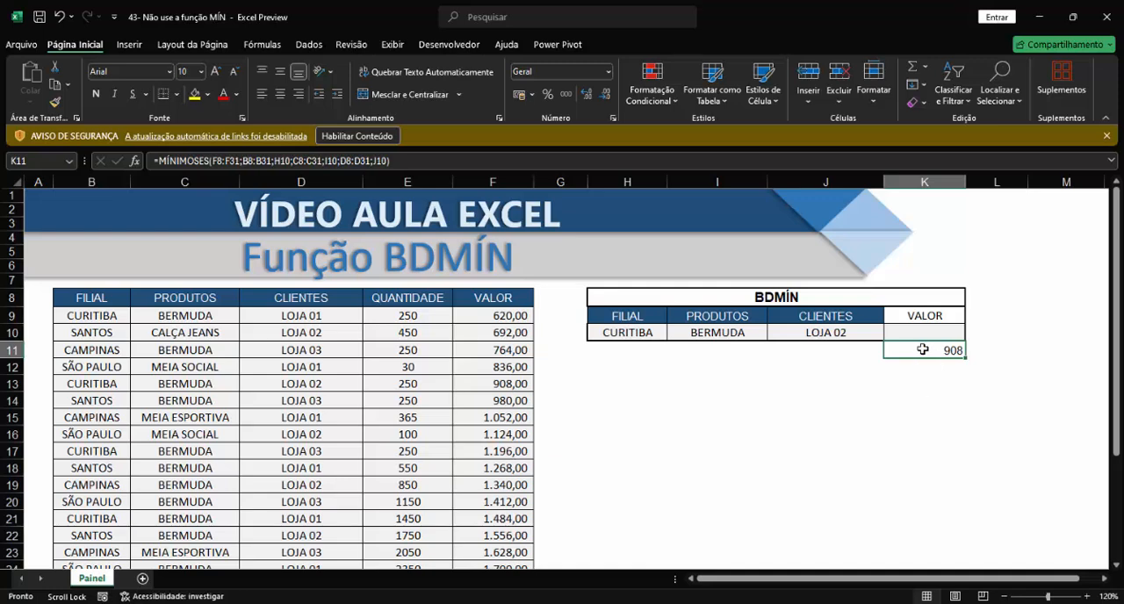
double_click(922, 349)
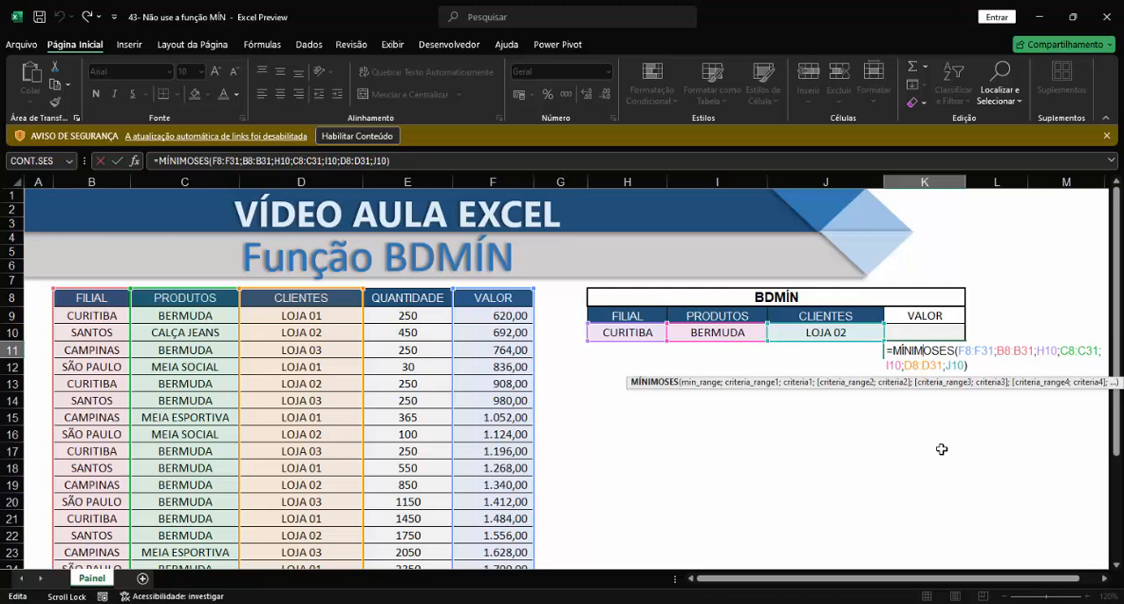
key("Return")
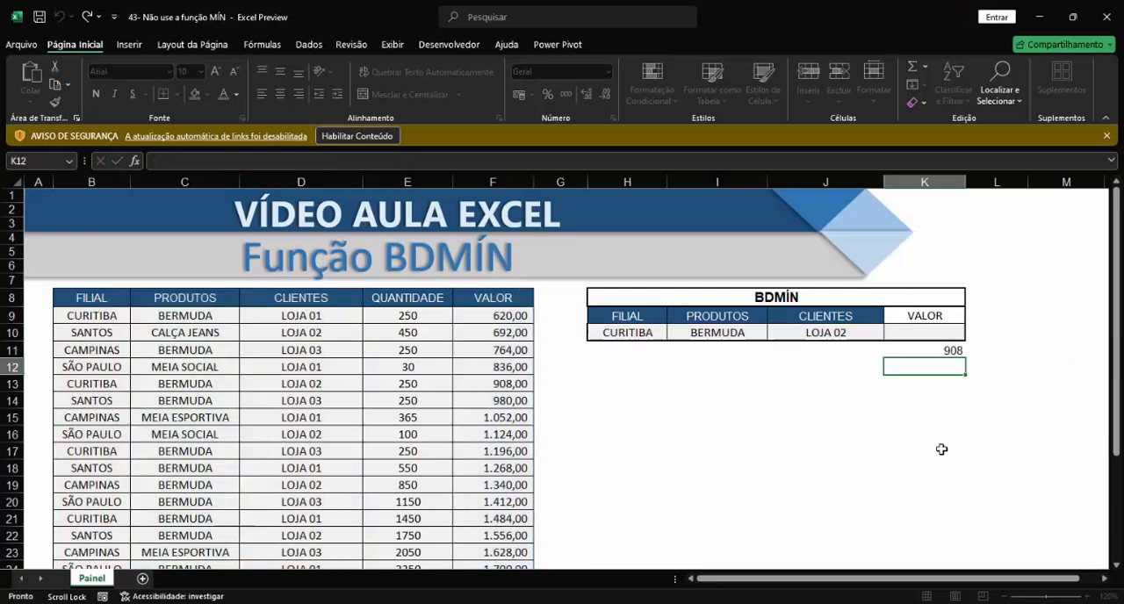
left_click(908, 331)
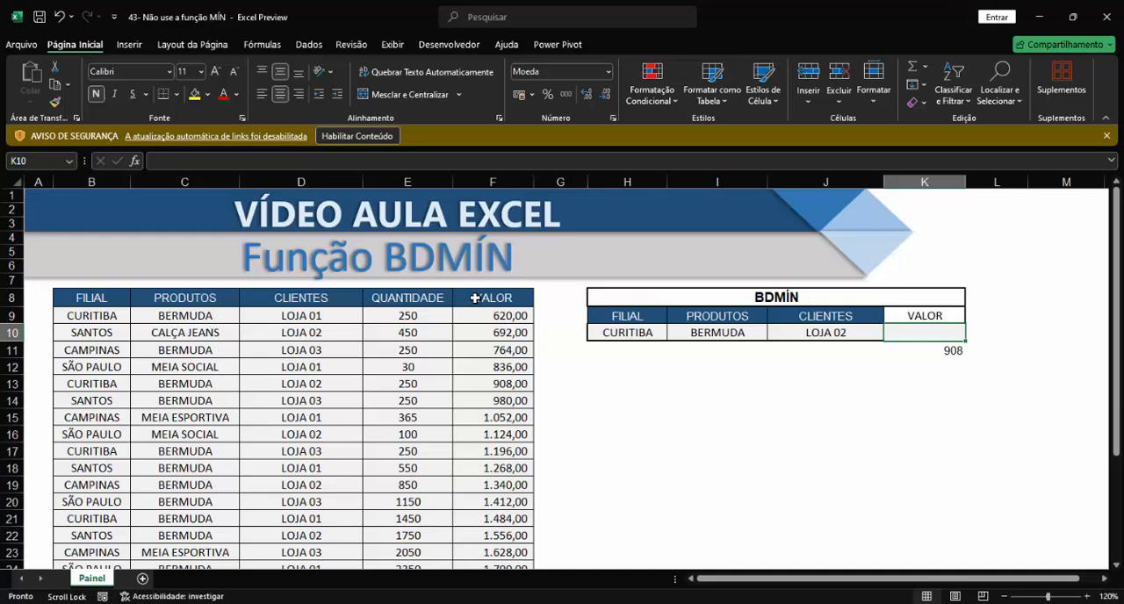
left_click(954, 351)
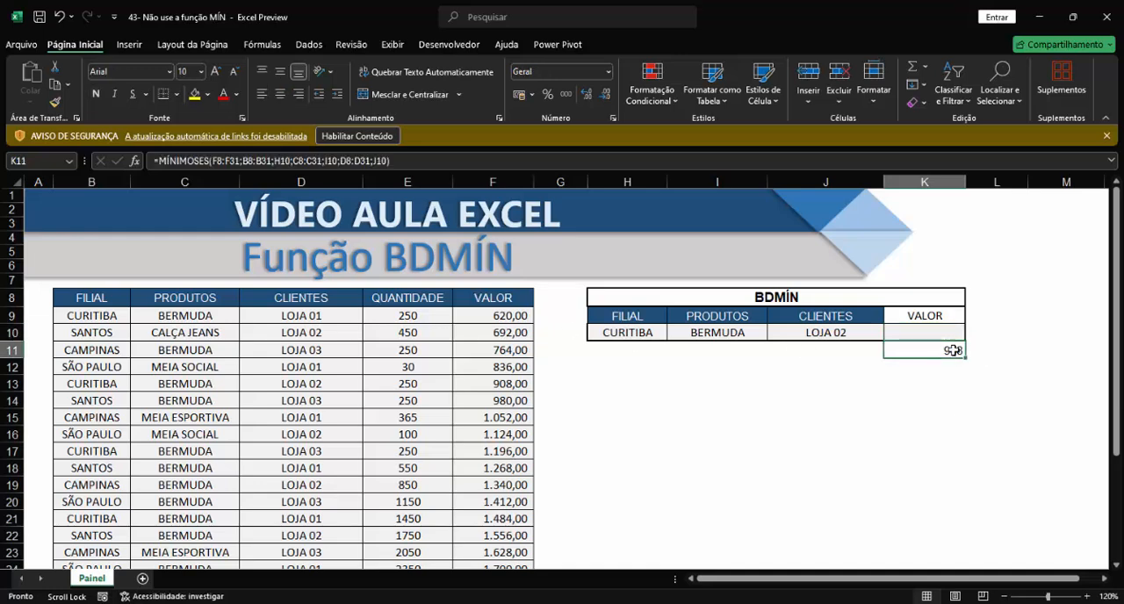
Start a BDMÍN formula in K10 with the whole sales table B8:F31, headers included, as the database.
left_click(923, 334)
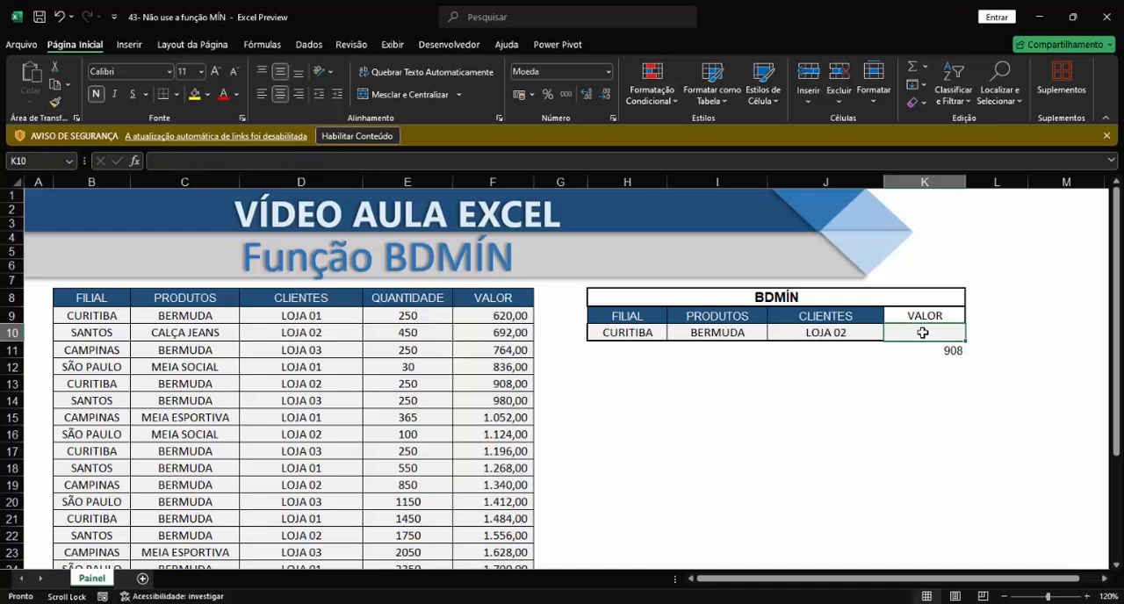
type("=")
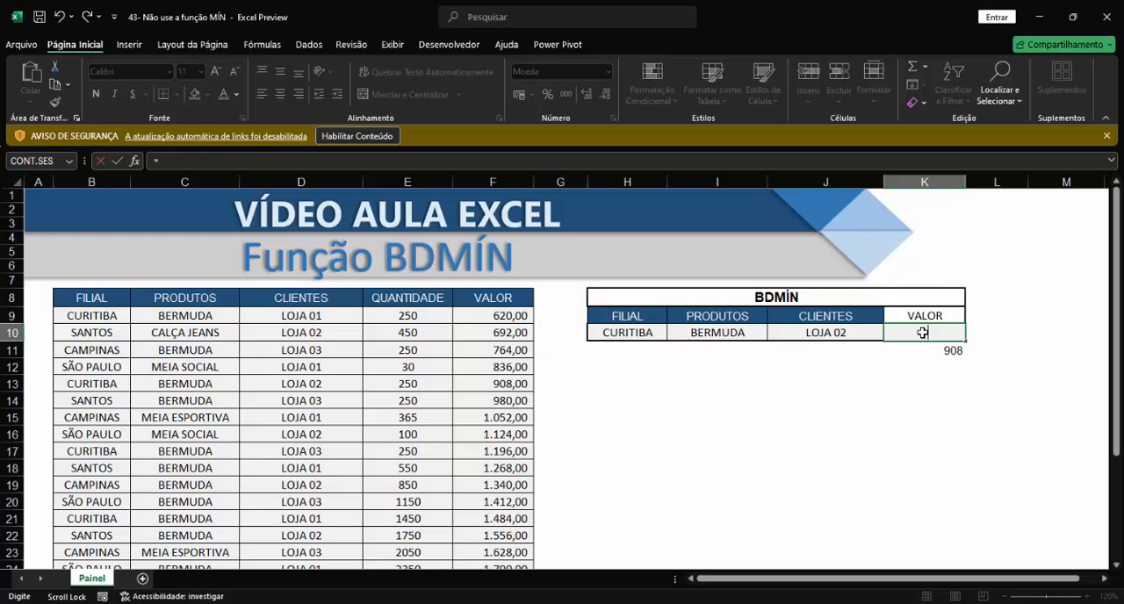
type("bd")
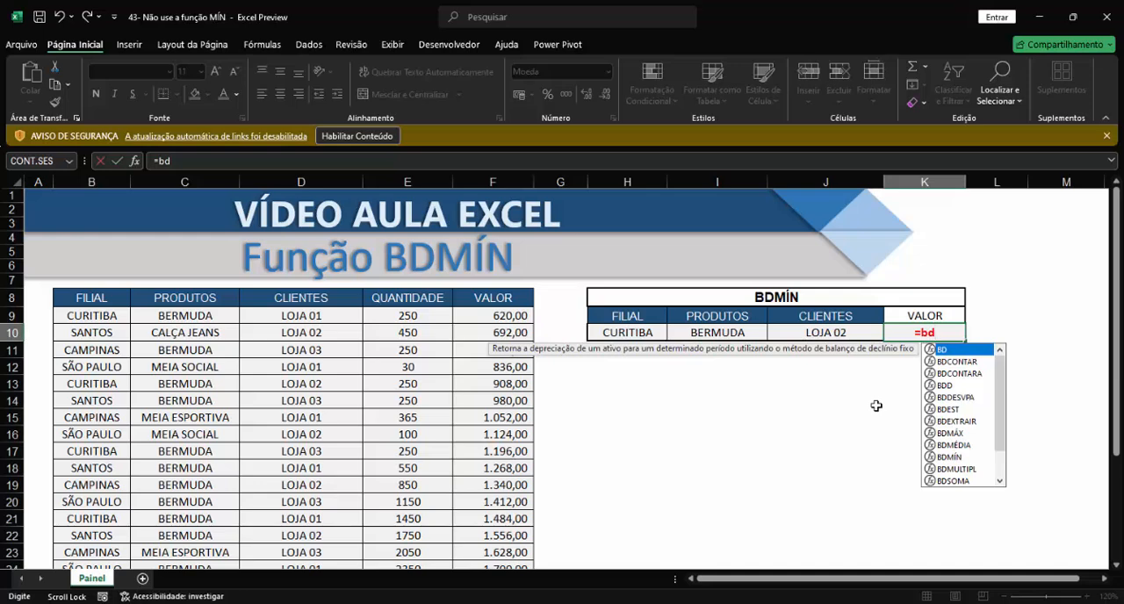
type("mí")
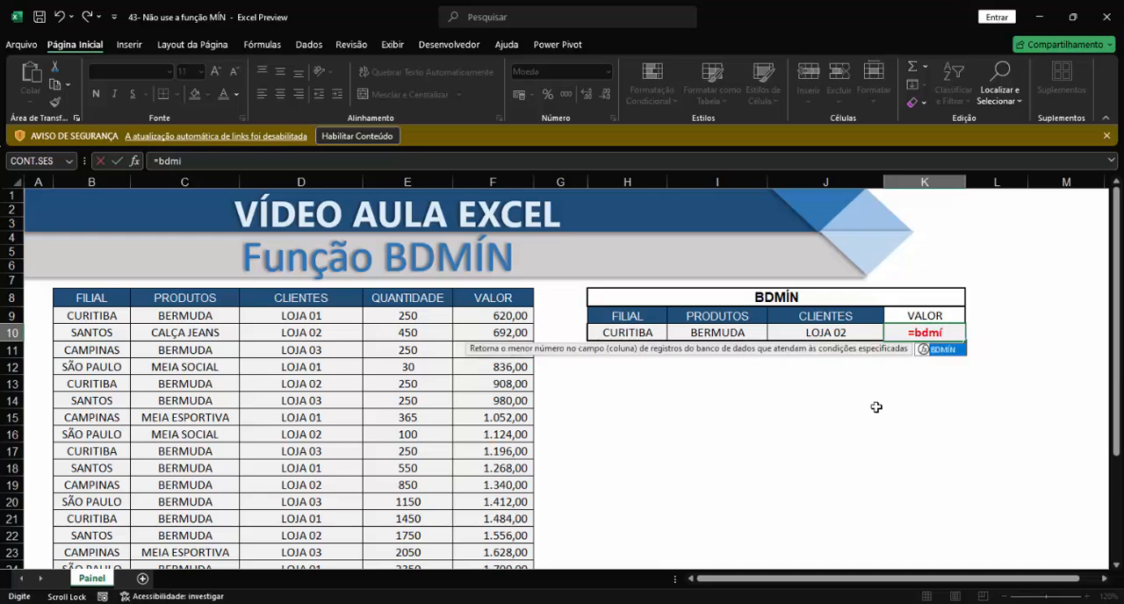
key("Tab")
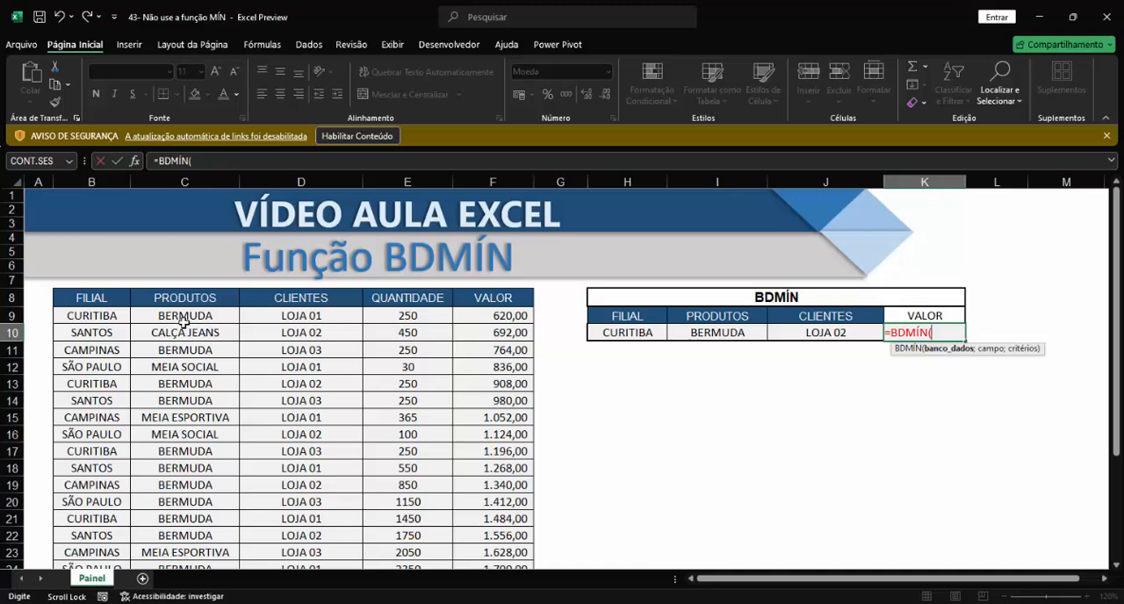
left_click_drag(89, 298, 497, 453)
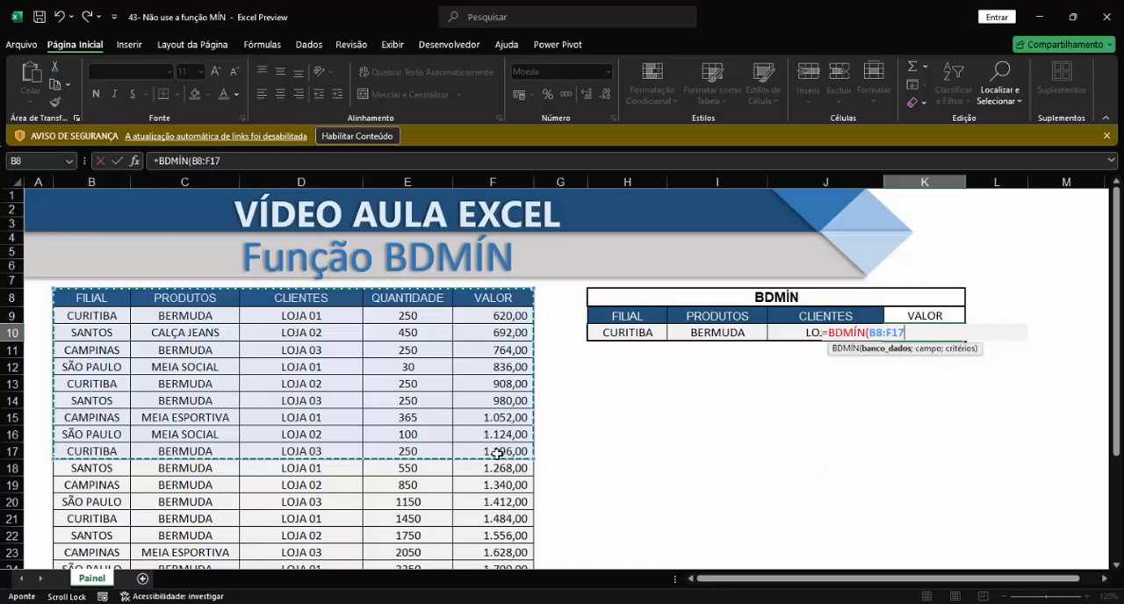
key("ctrl+shift+Down")
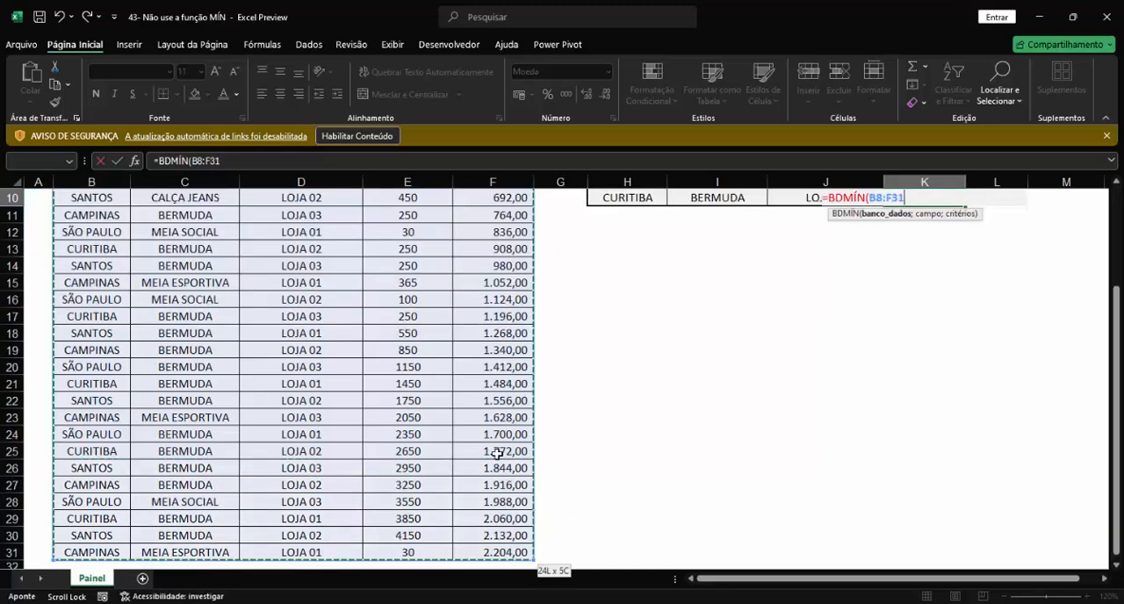
type(";")
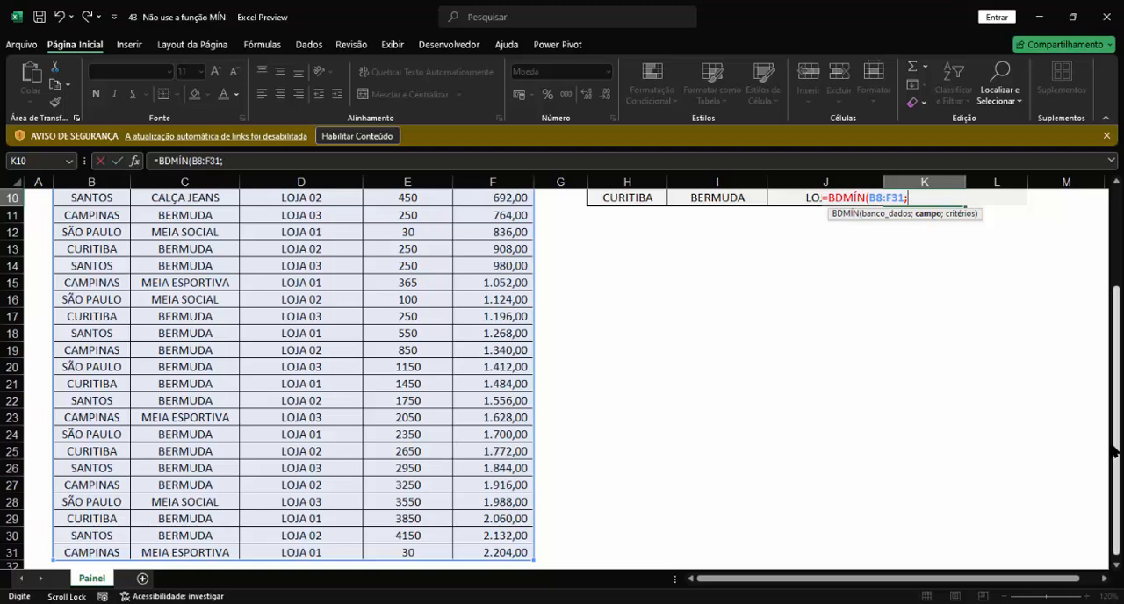
Complete the BDMÍN formula with 5 as the field number and H9:J10, headers included, as the criteria range.
scroll(1114, 450, "up", 3)
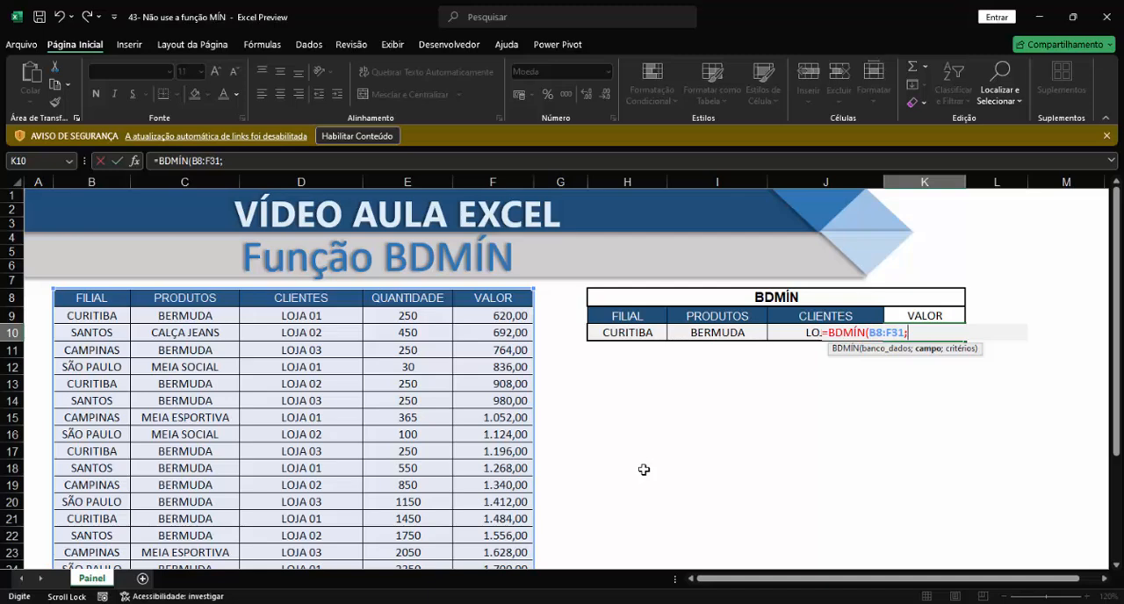
type("5;")
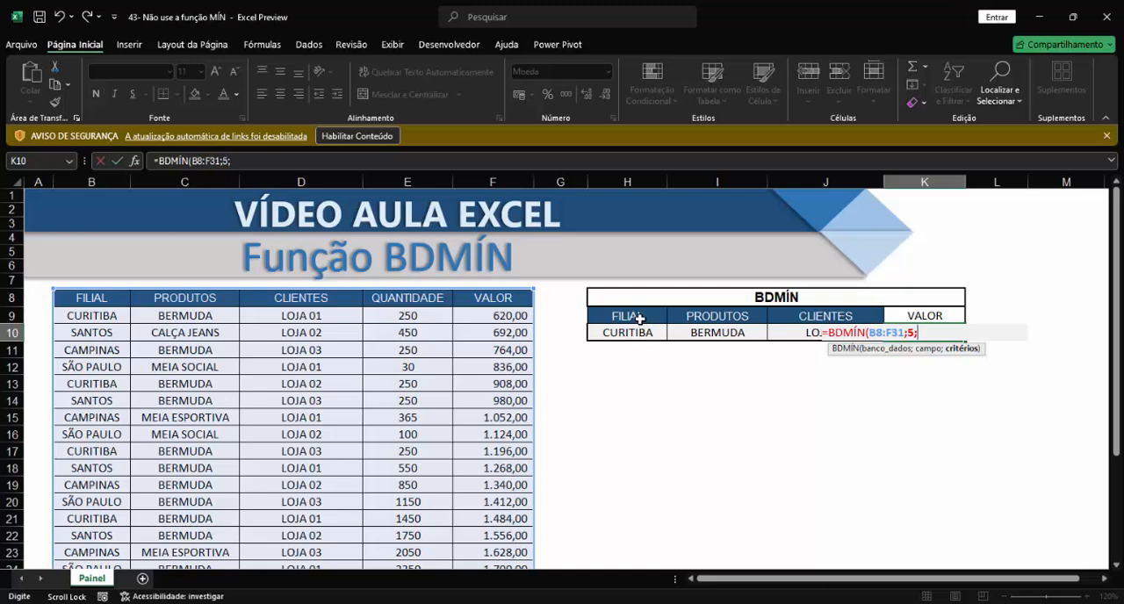
left_click_drag(636, 317, 795, 333)
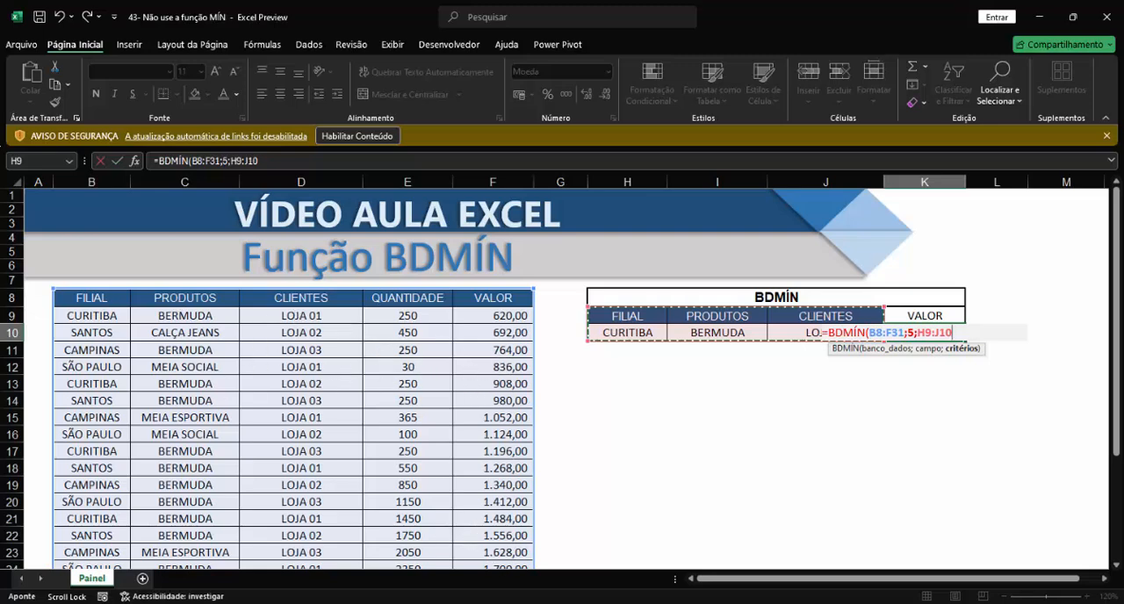
type(")")
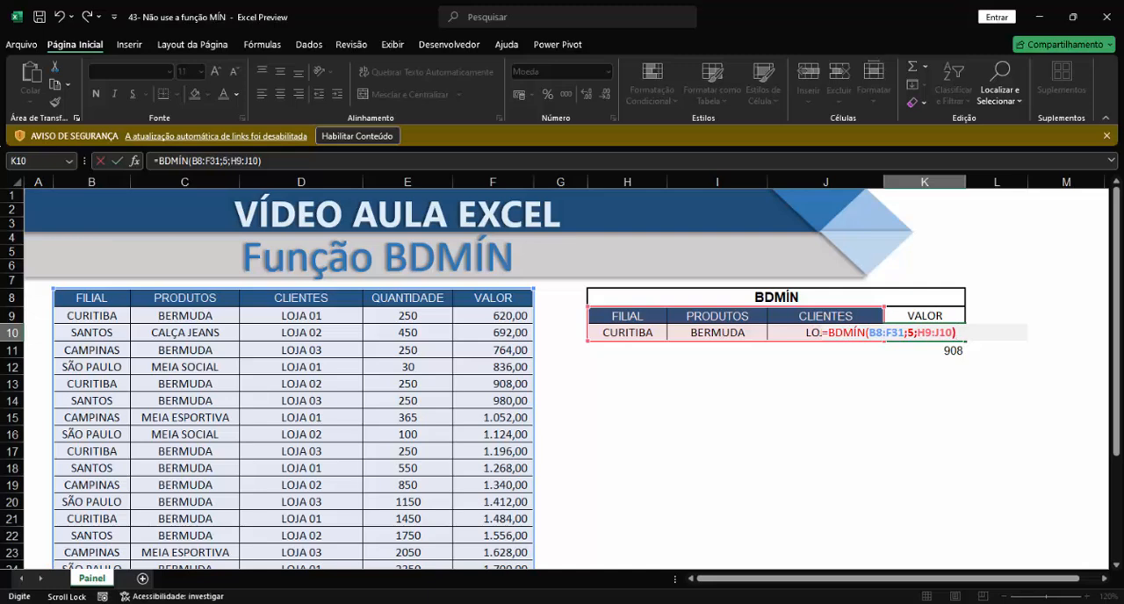
key("Return")
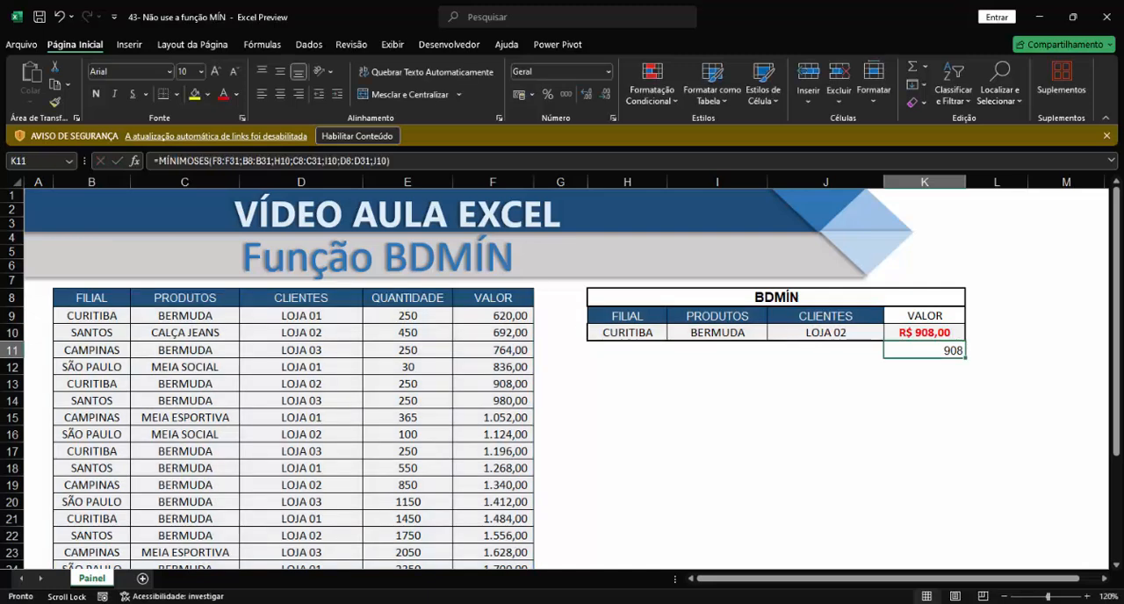